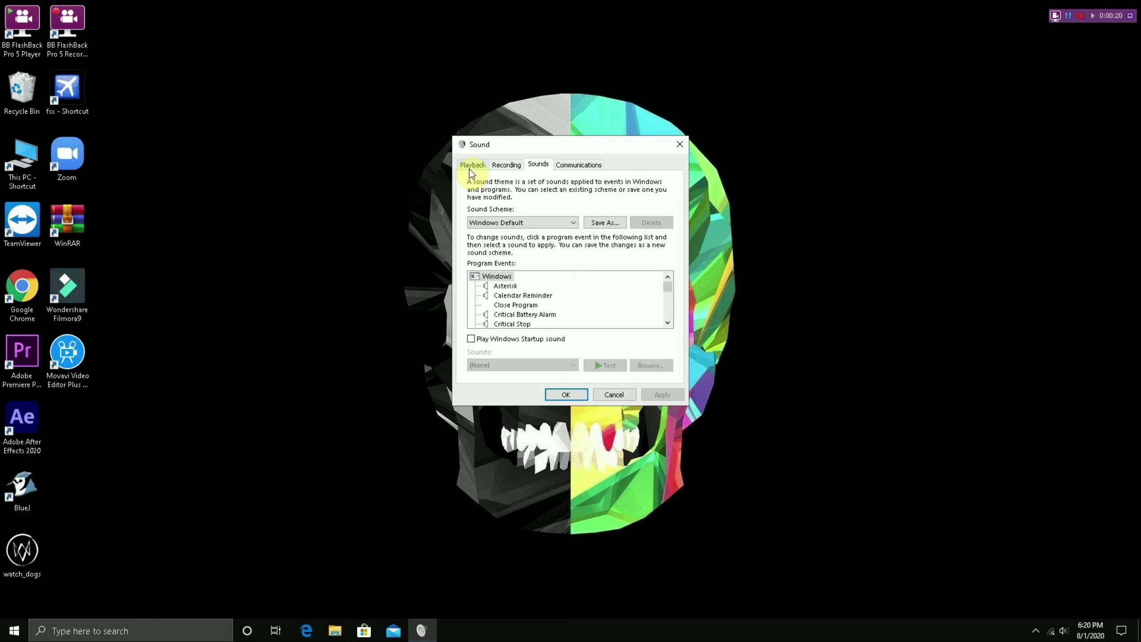
Step: Disable all sound effects for the Realtek Speakers playback device and accept the changes in both sound dialogs
click(472, 165)
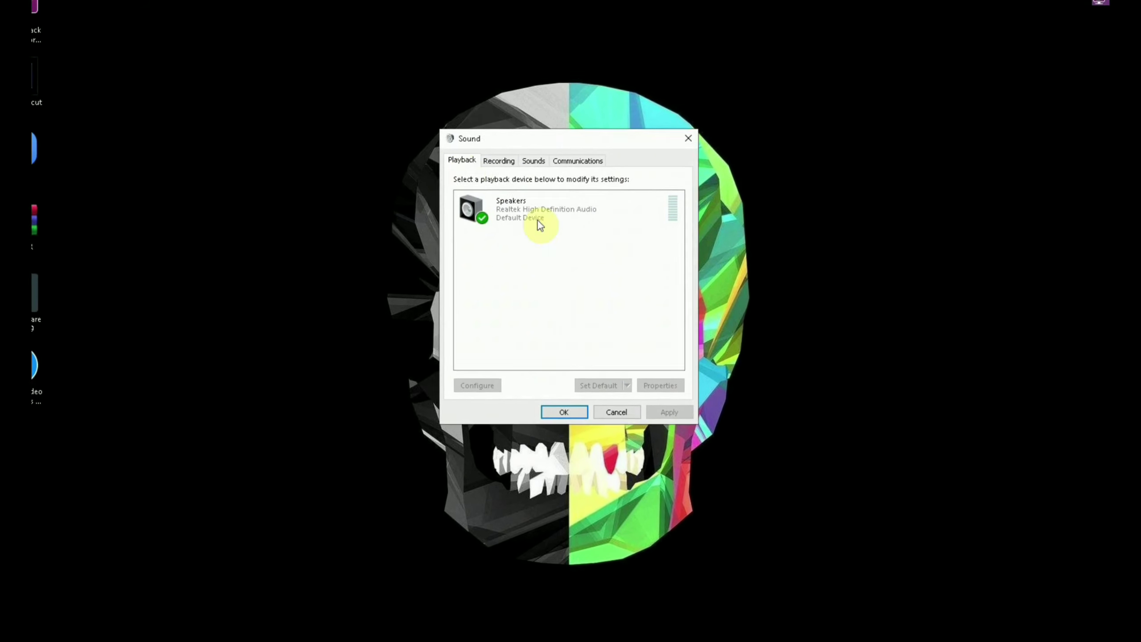
click(629, 224)
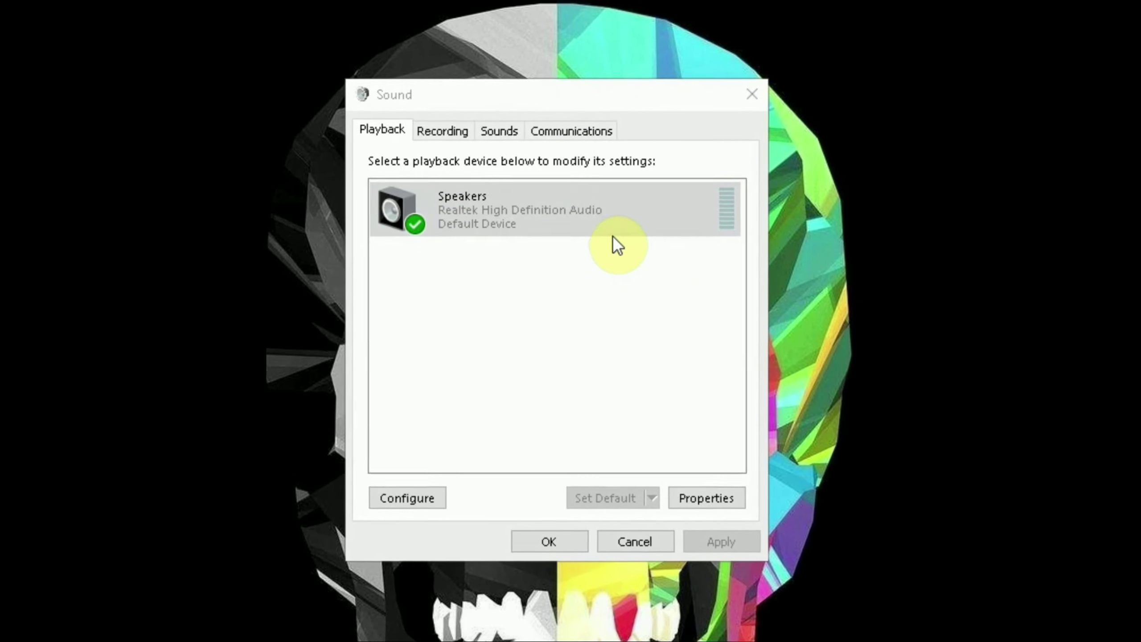
double_click(609, 229)
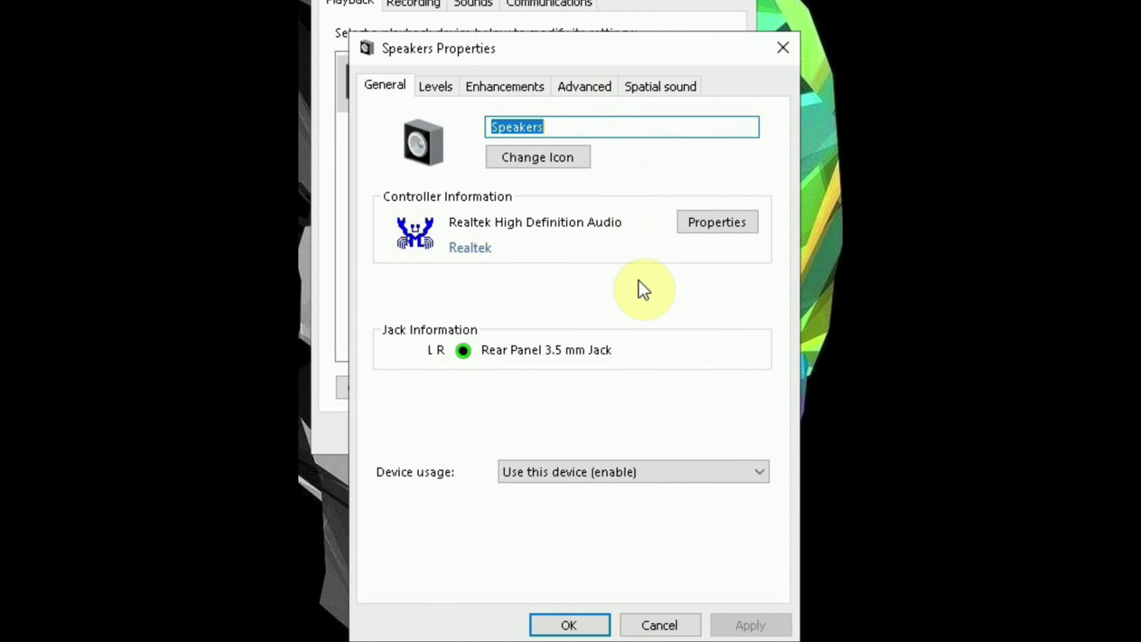
click(519, 96)
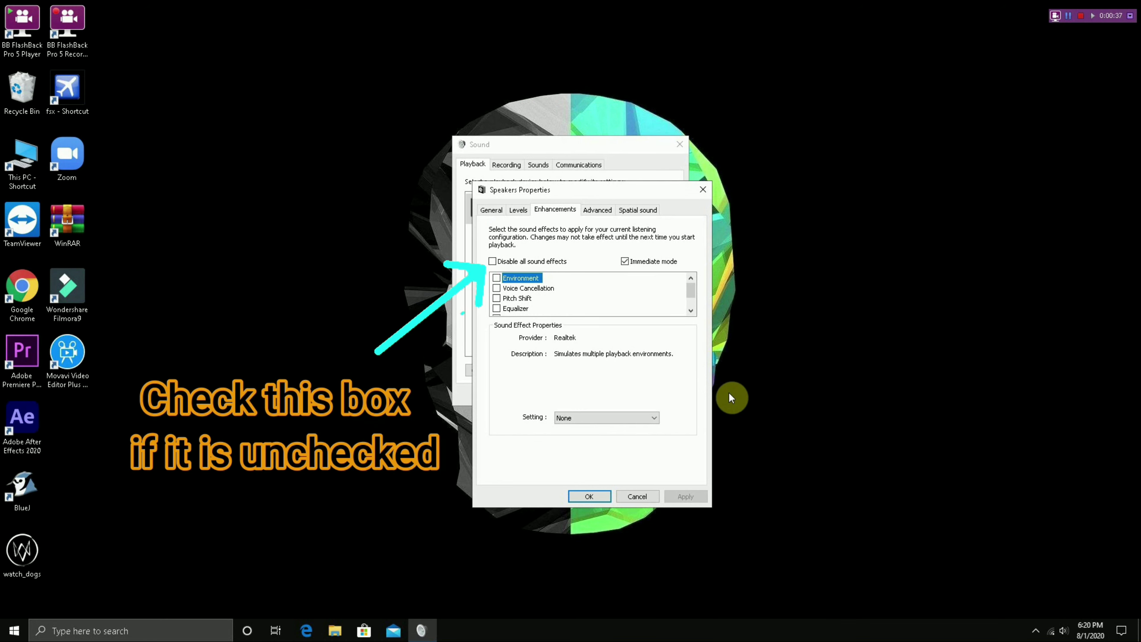
click(493, 264)
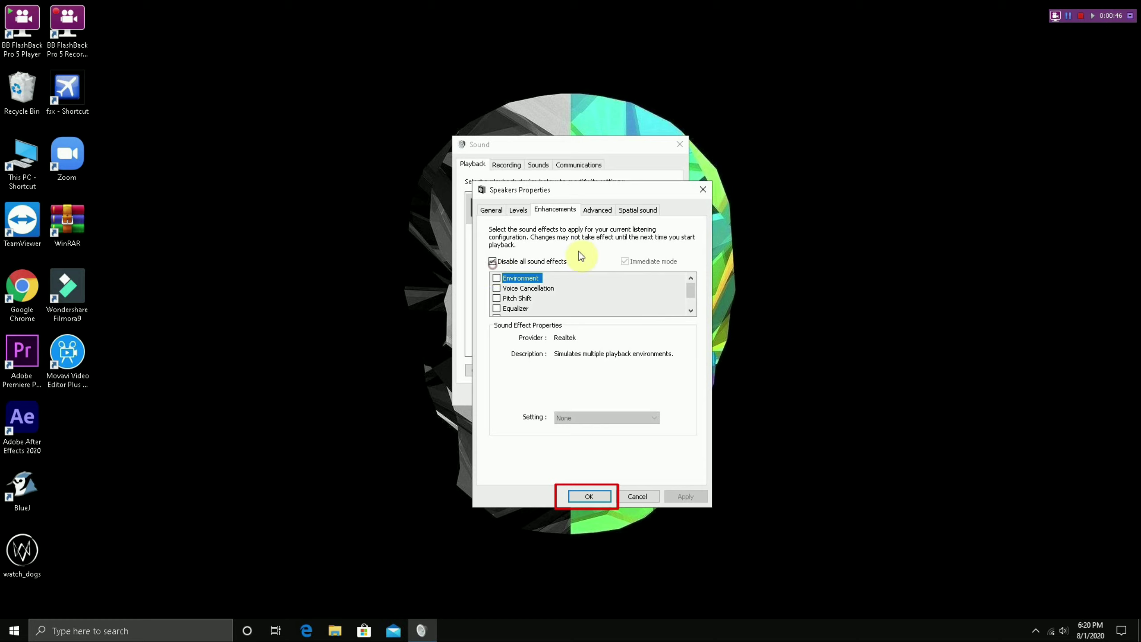
click(595, 500)
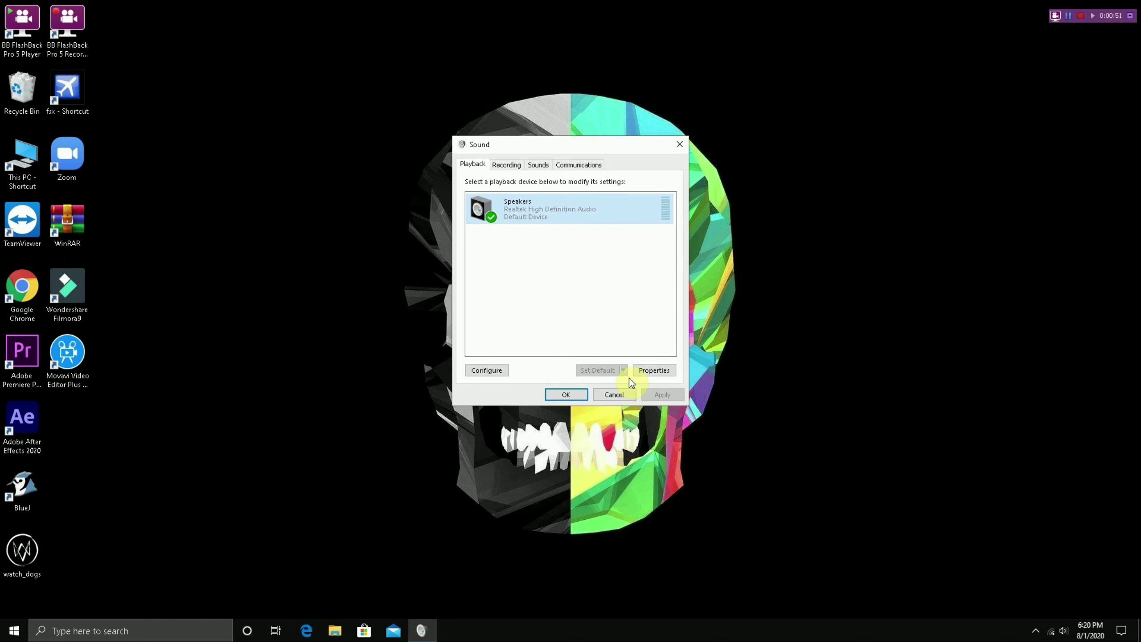
click(566, 395)
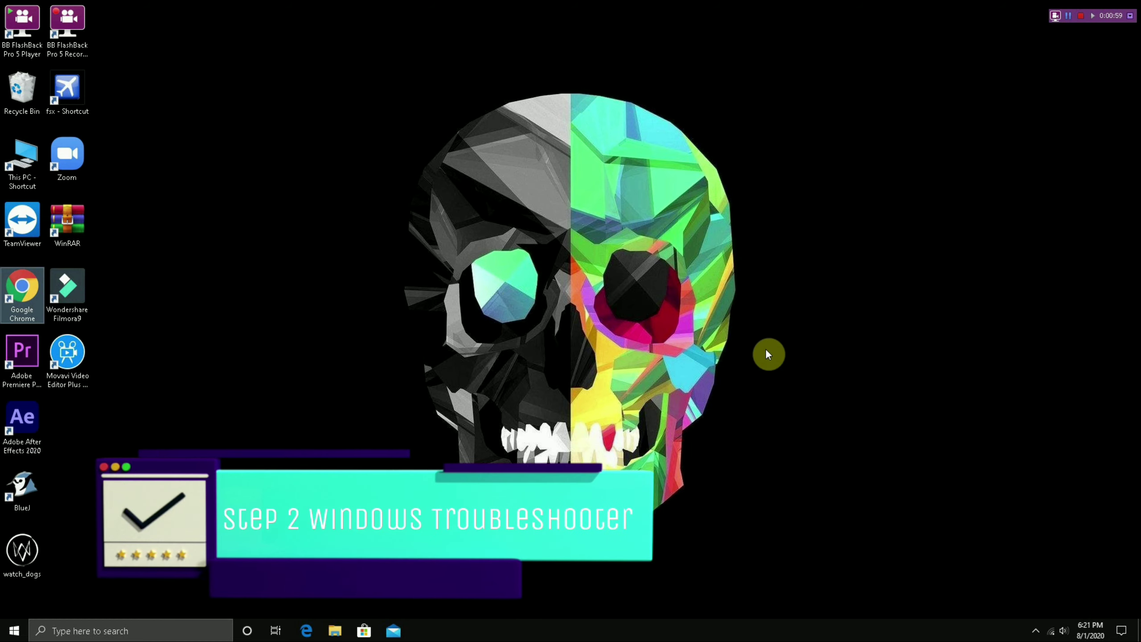
Step: Find the Windows Troubleshoot settings by searching for "trou" and show the additional troubleshooters
click(184, 629)
text(t)
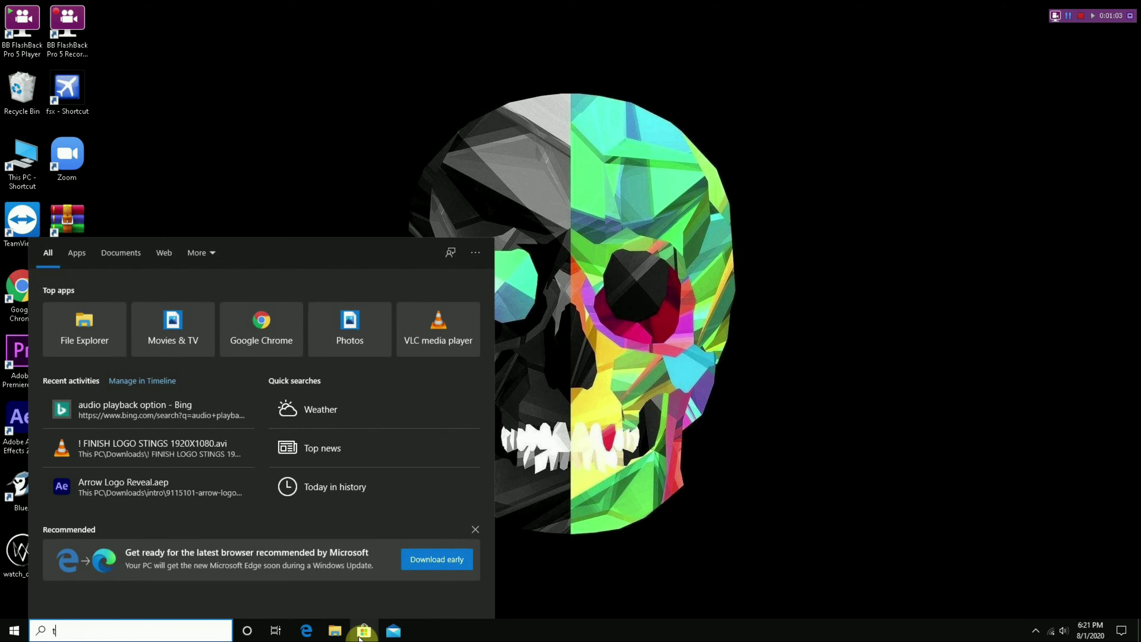
text(rou)
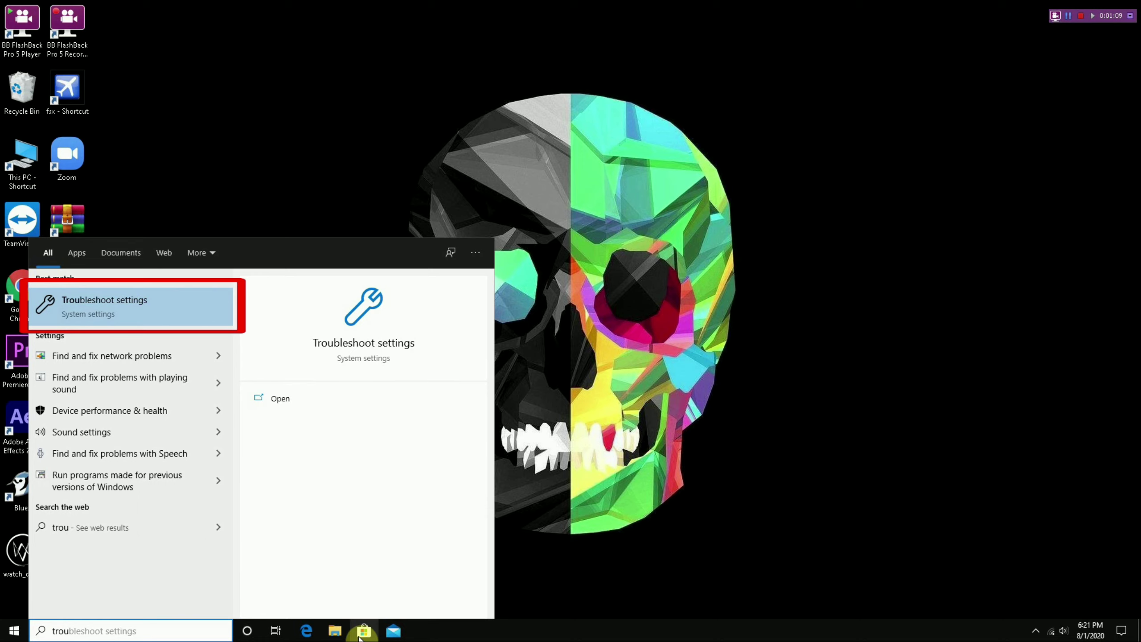
click(155, 315)
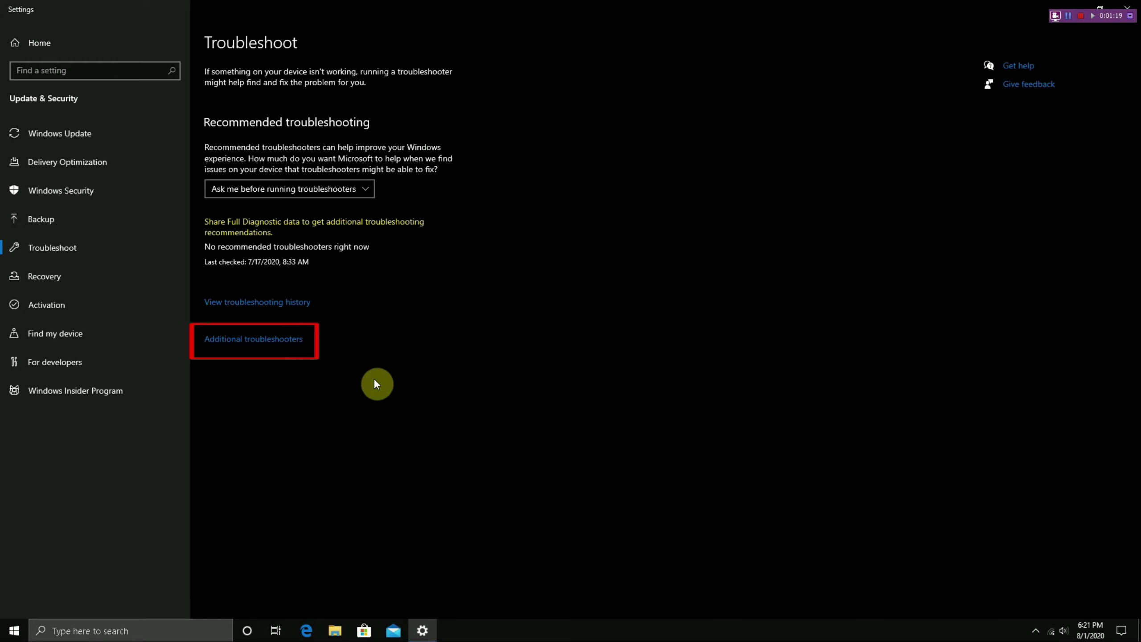
click(294, 342)
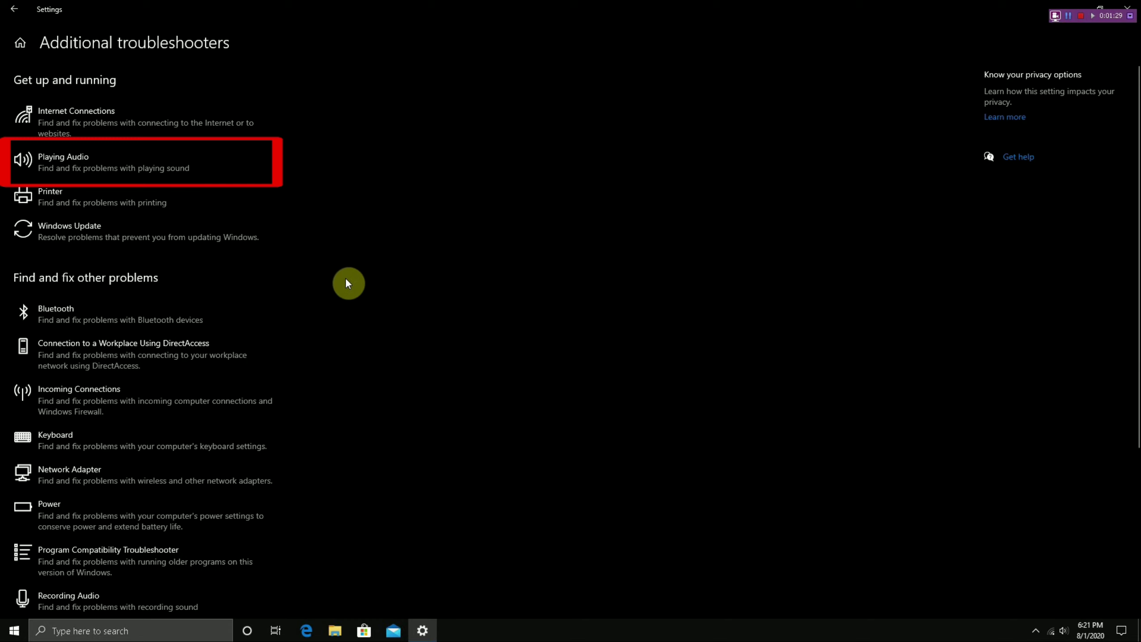
Step: Run the Playing Audio troubleshooter without opening Audio Enhancements or playing test sounds, and close it along with Settings
click(168, 165)
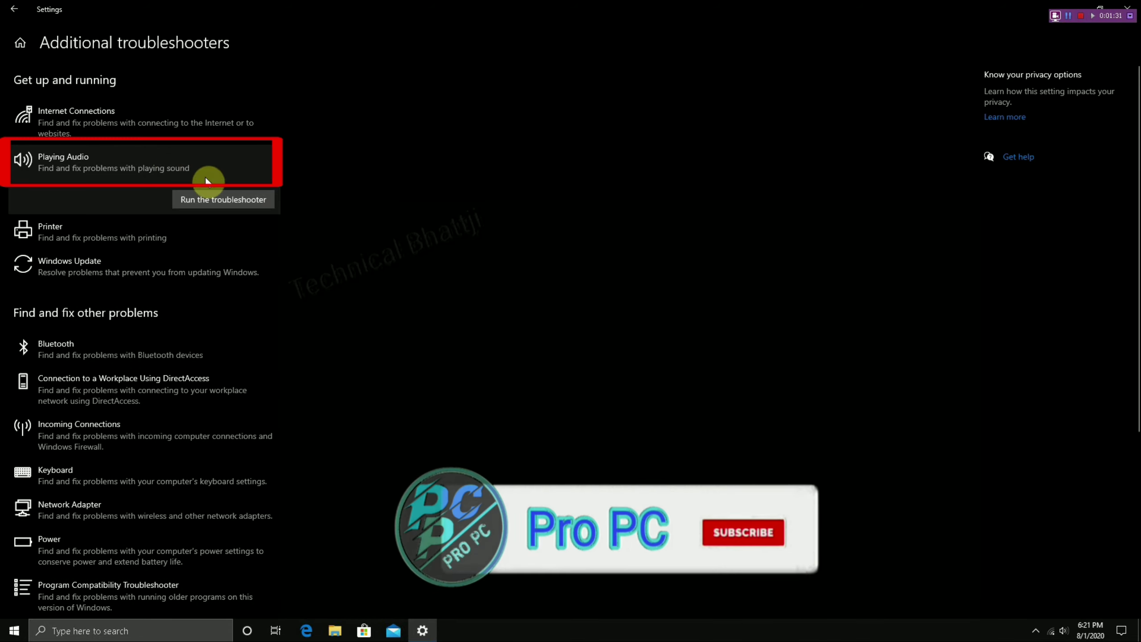
click(258, 205)
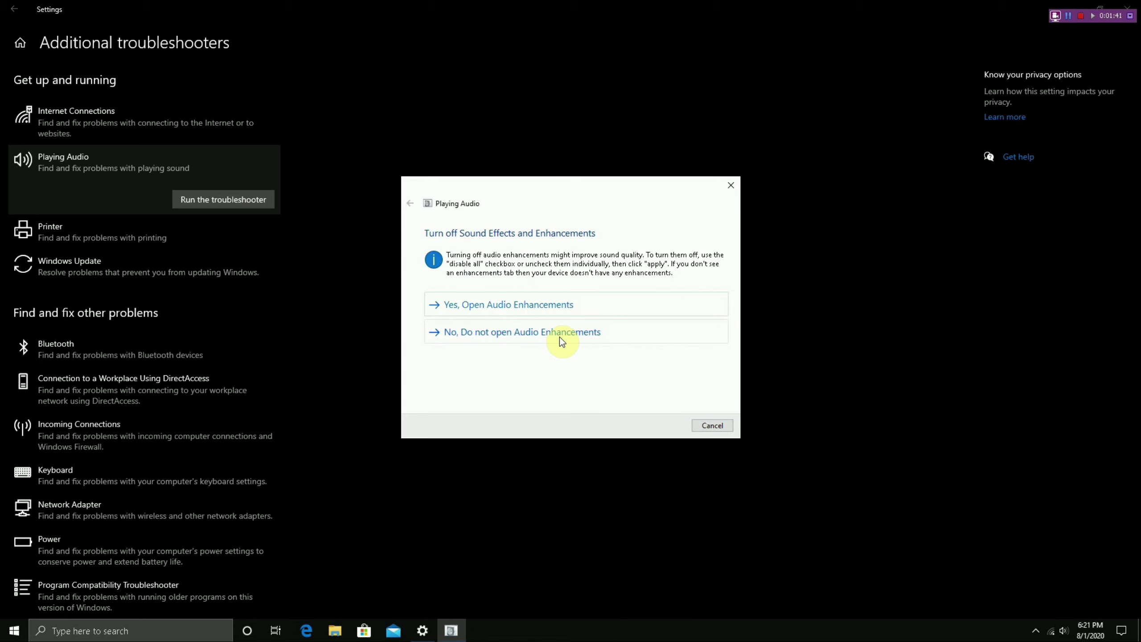
click(561, 341)
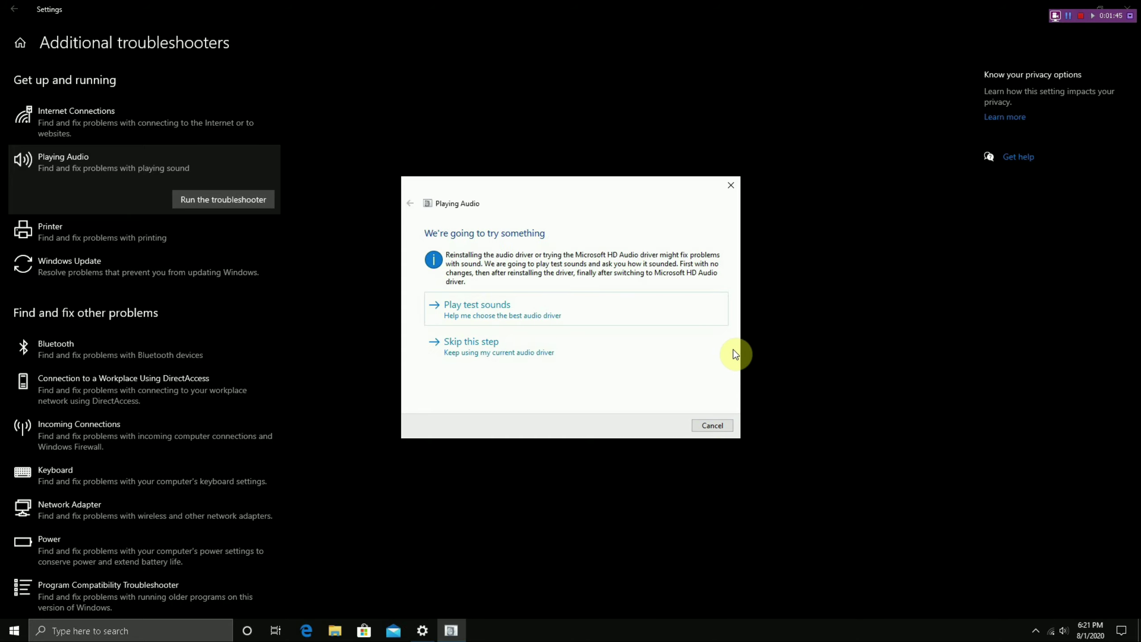
click(532, 351)
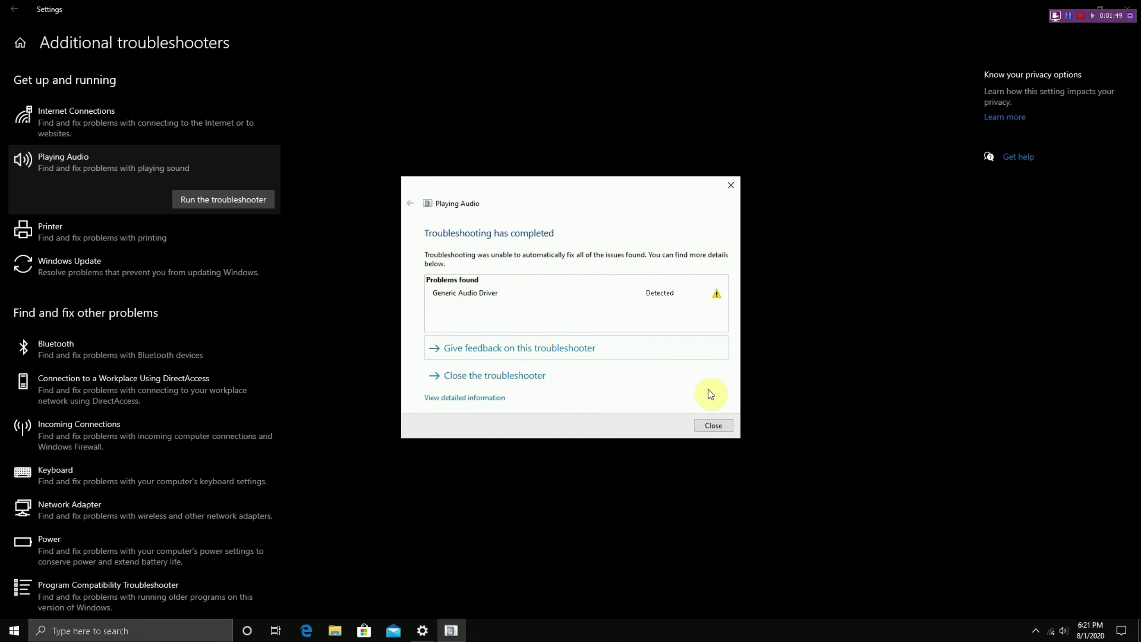
click(681, 388)
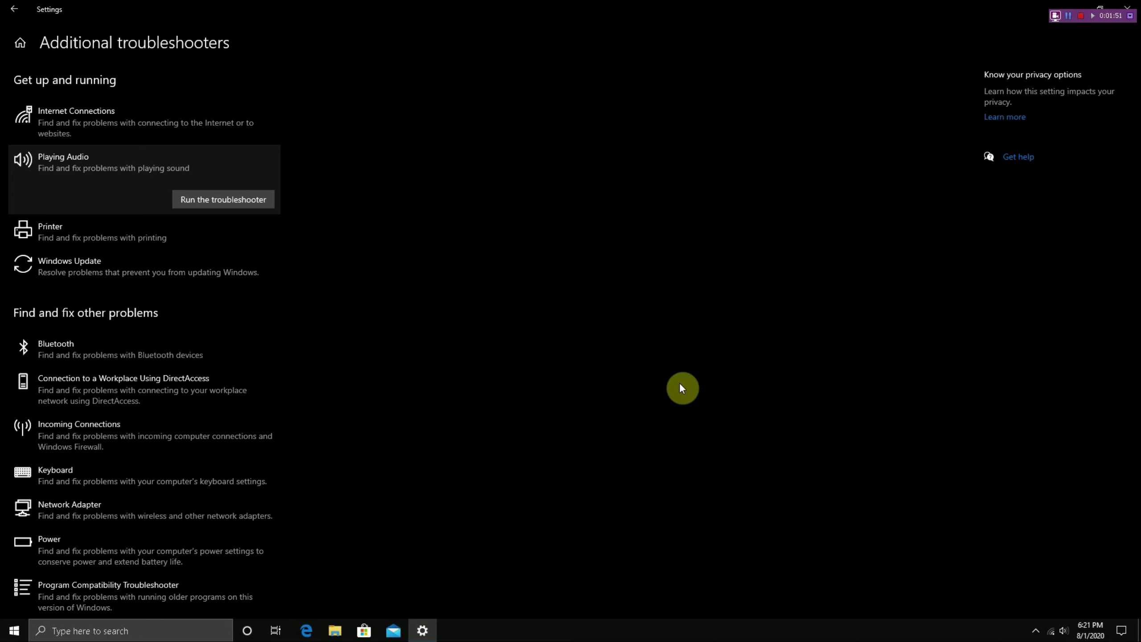
click(1129, 6)
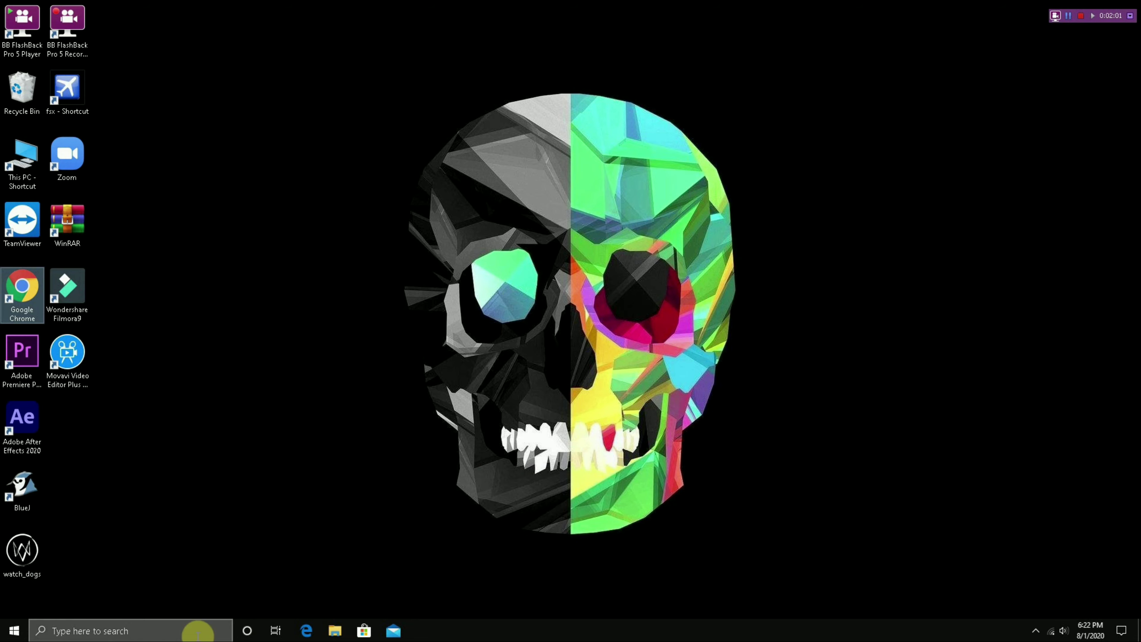
Step: Open Device Manager, move its window towards the middle of the screen and expand Sound, video and game controllers
click(199, 629)
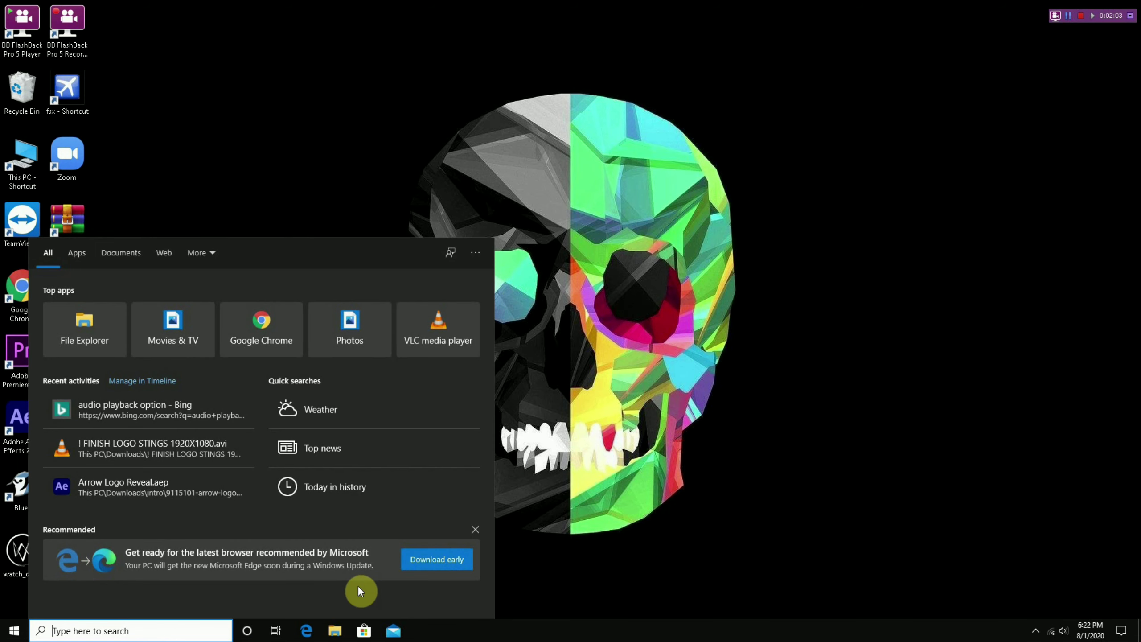
text(device)
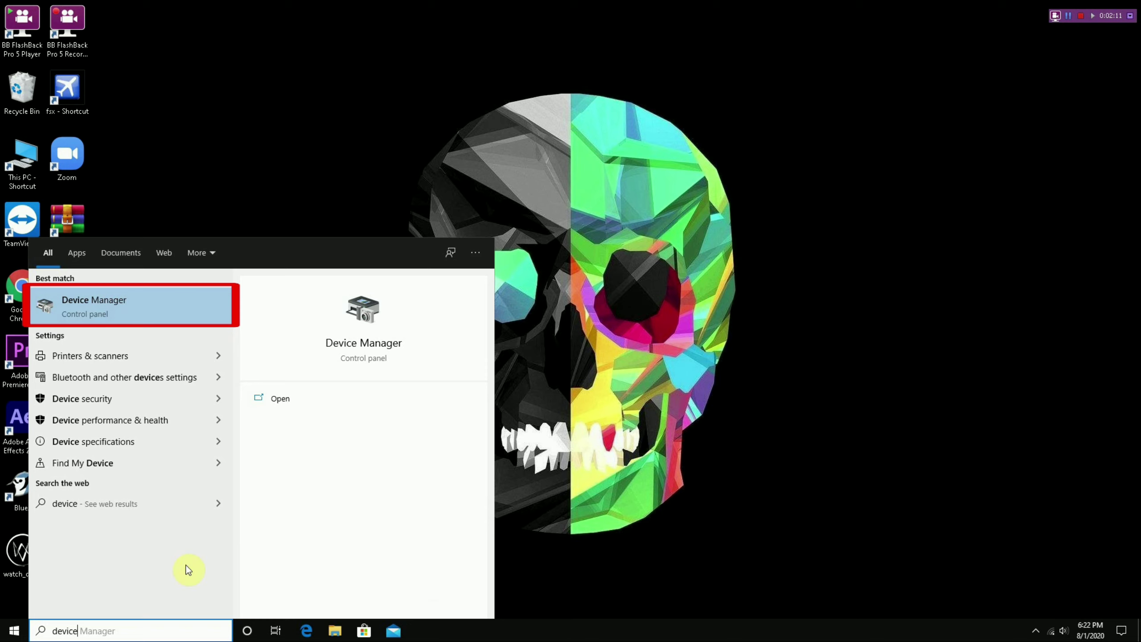
click(187, 303)
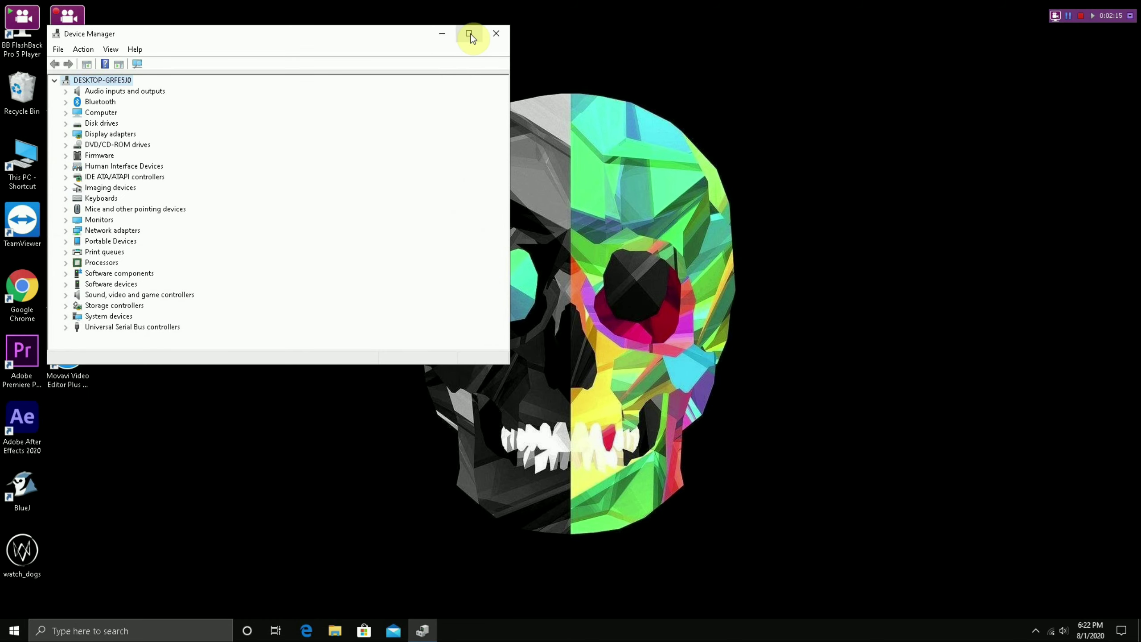
drag(399, 37, 681, 123)
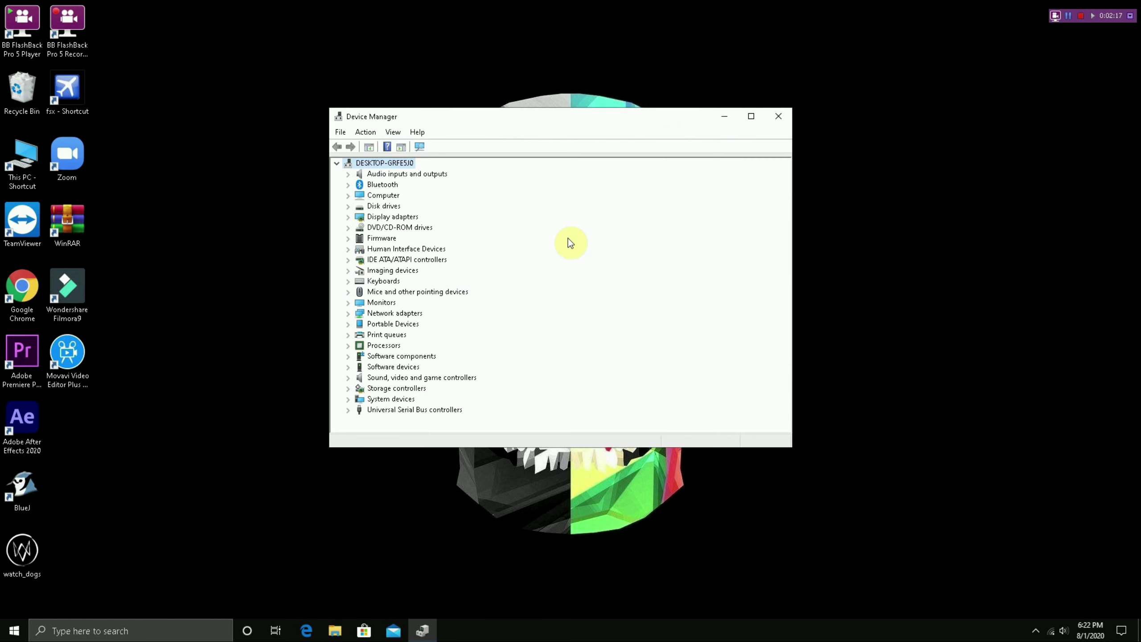
double_click(354, 378)
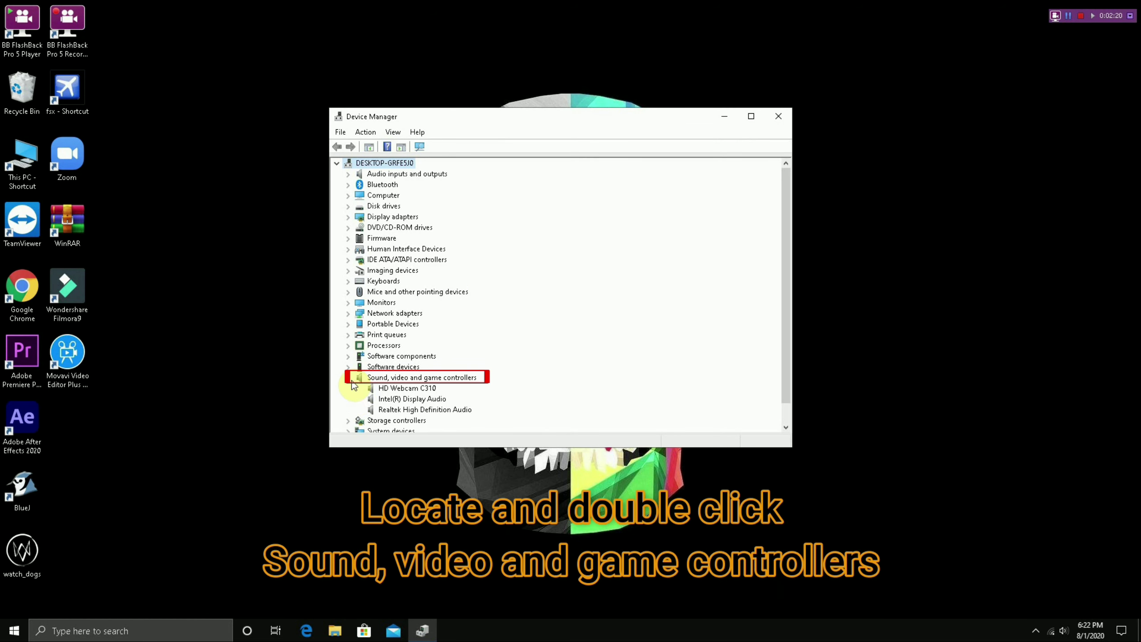
Step: Update the Realtek High Definition Audio device with the Realtek High Definition Audio driver picked from the computer's available drivers, and close Device Manager
right_click(418, 410)
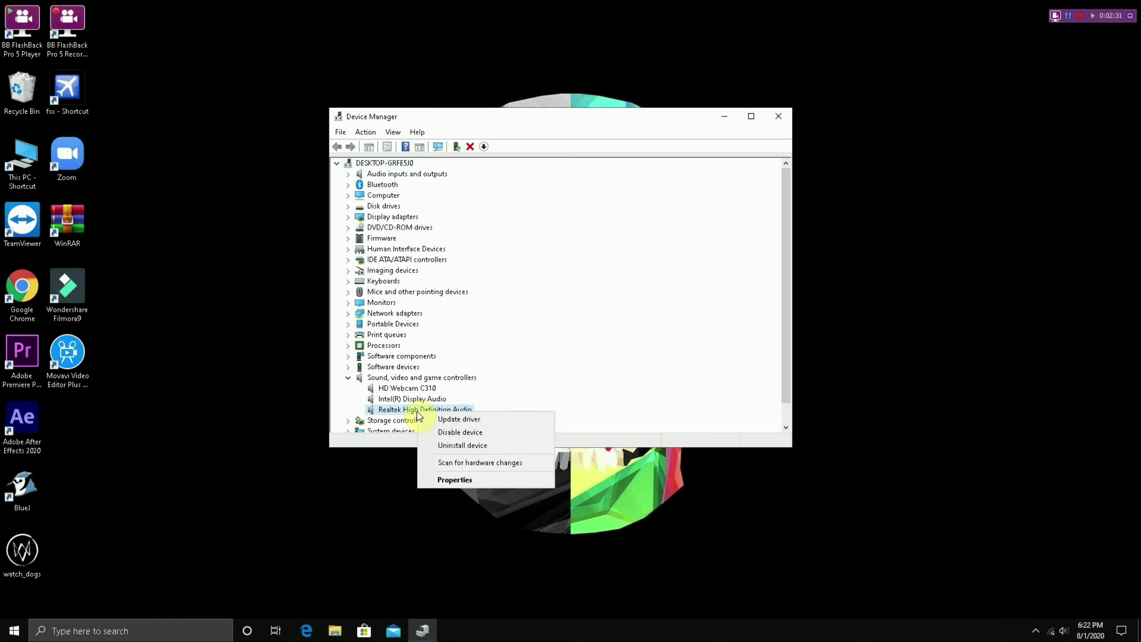
click(451, 479)
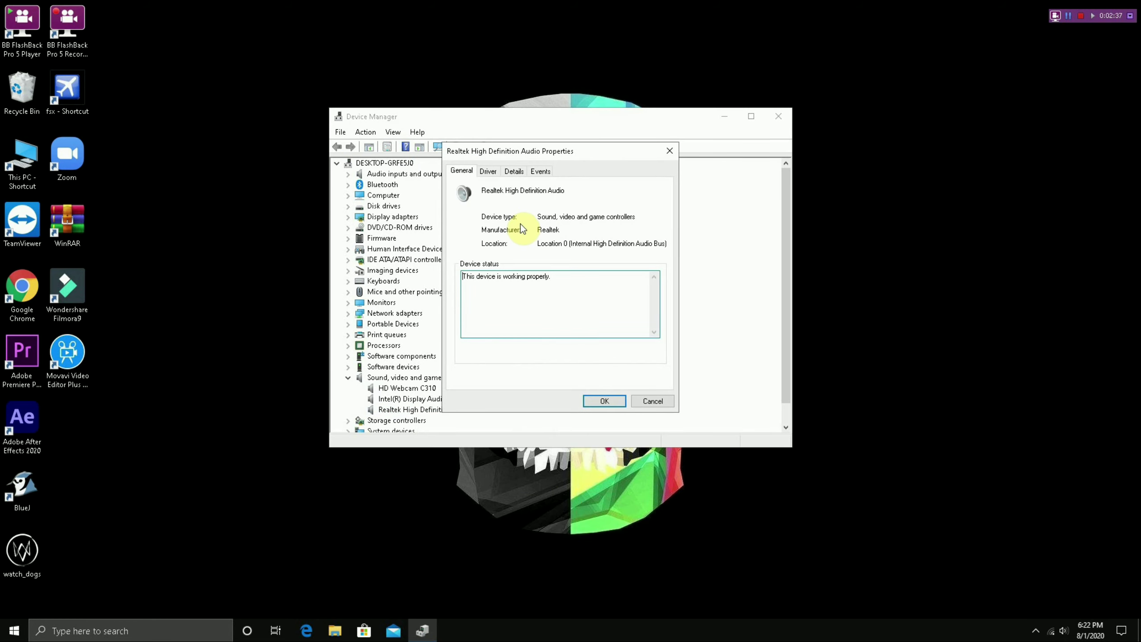
click(489, 173)
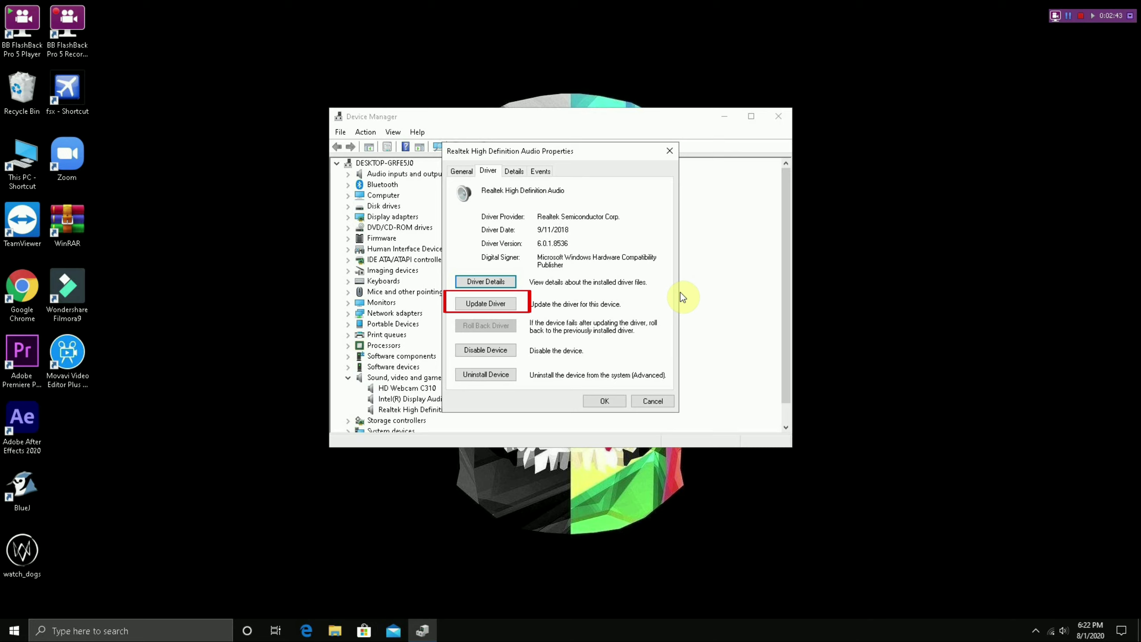
click(510, 306)
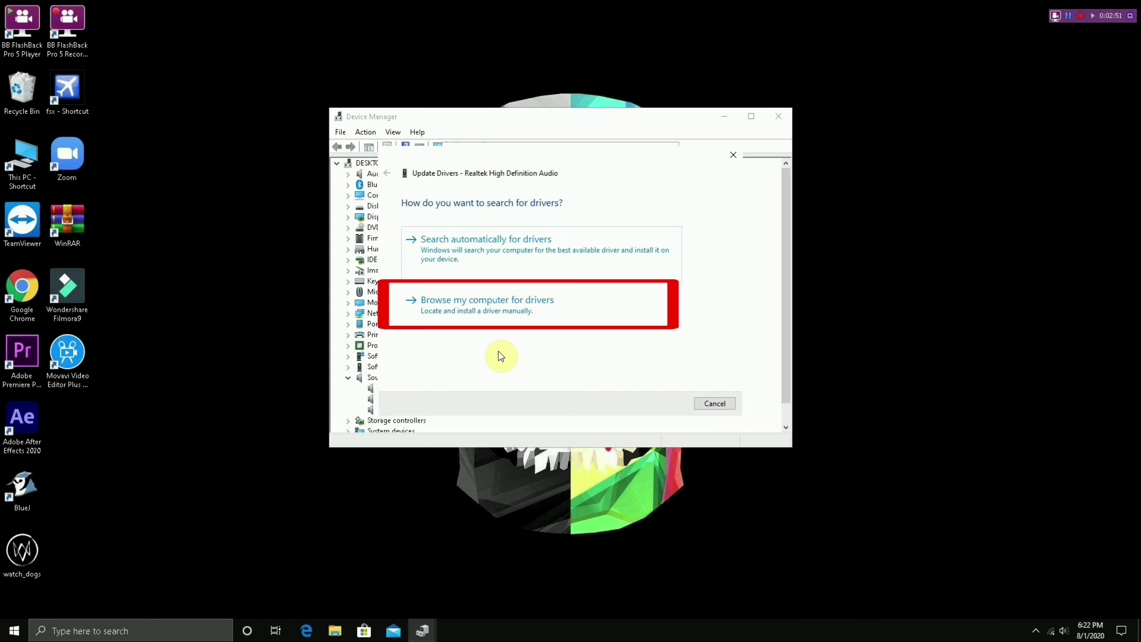
click(509, 318)
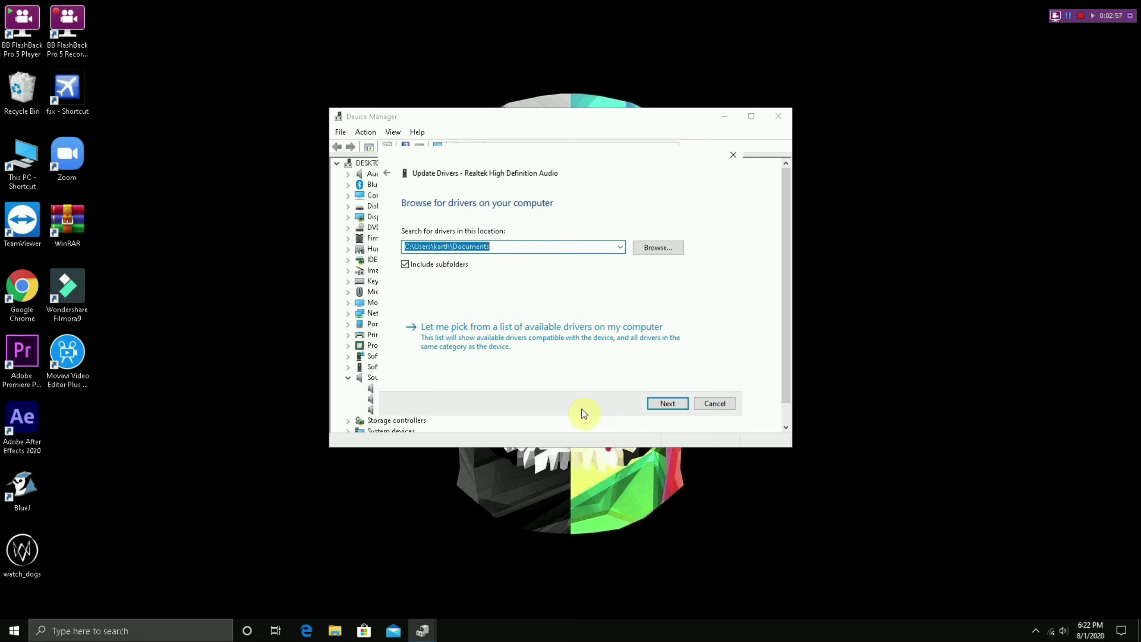
click(571, 359)
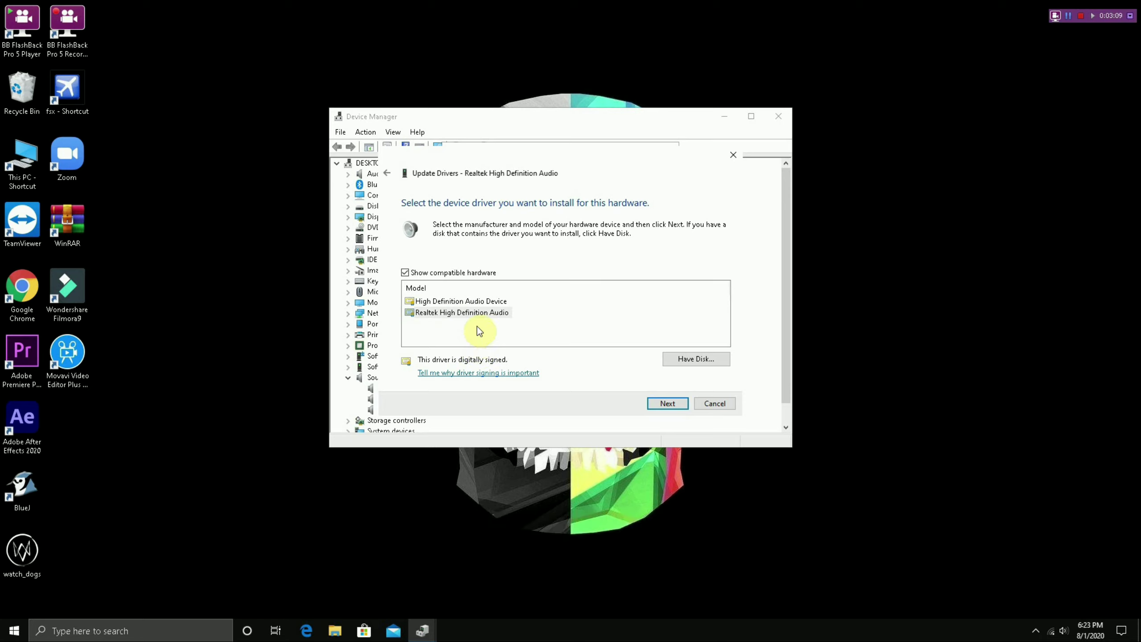
double_click(477, 314)
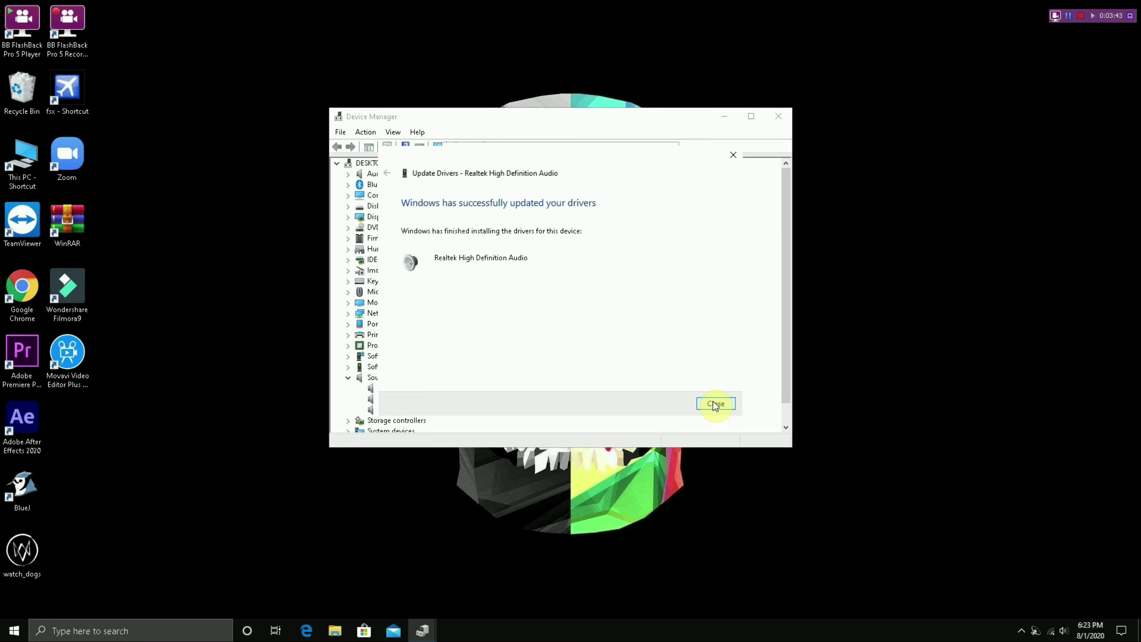
click(715, 404)
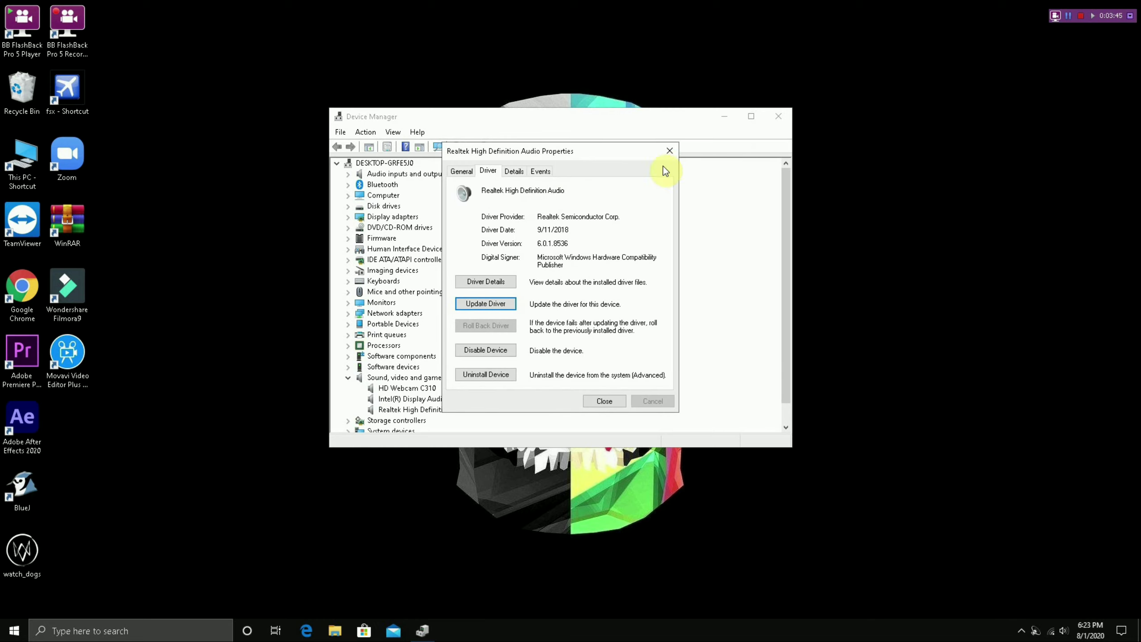
click(670, 152)
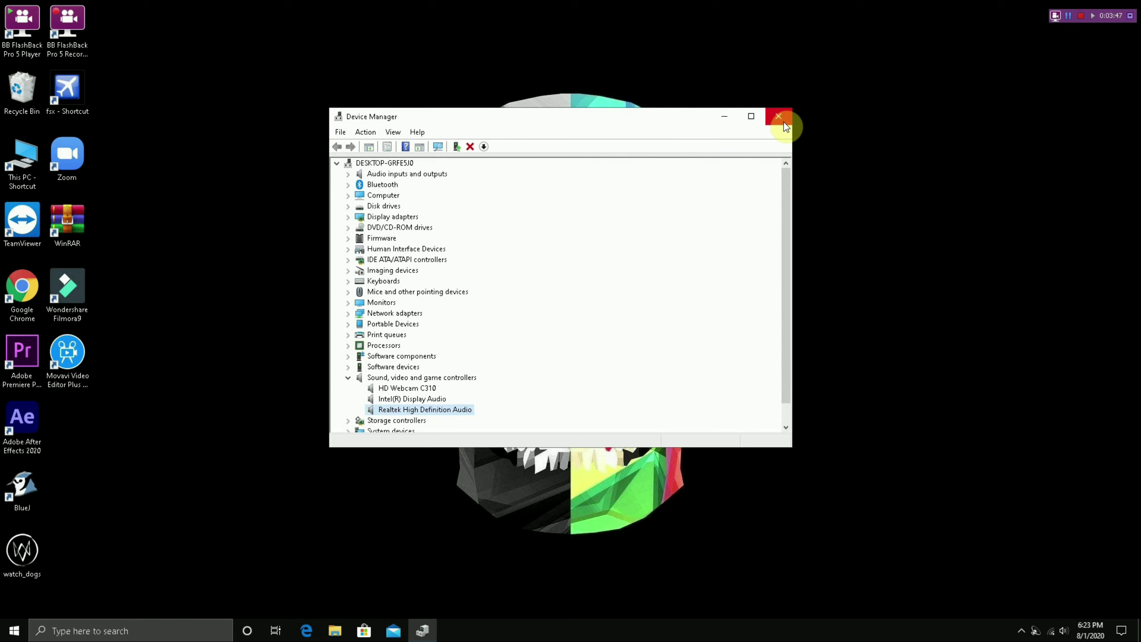
click(781, 117)
right_click(883, 126)
click(903, 159)
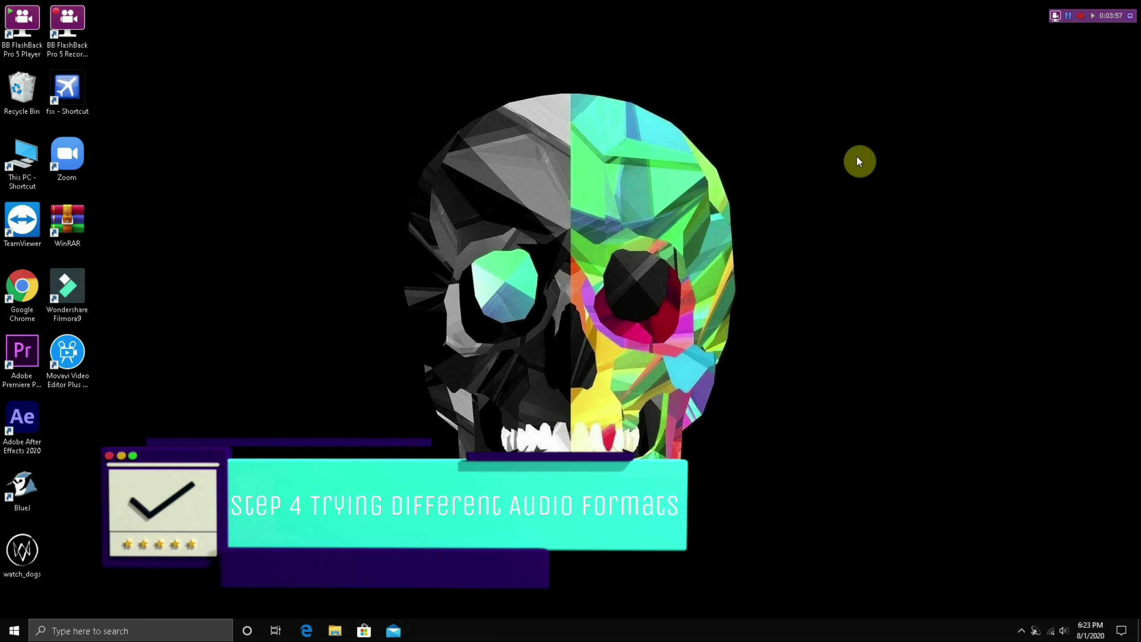
click(1068, 16)
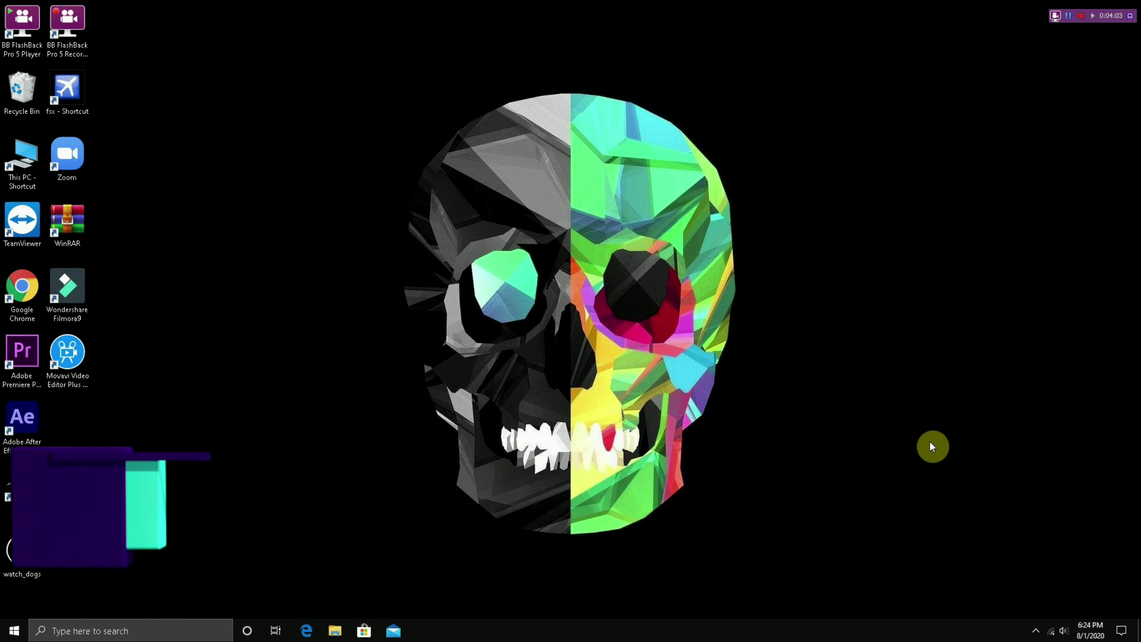
Step: Open the Windows Sound dialog, move it towards the middle of the screen and show the playback devices
right_click(1064, 631)
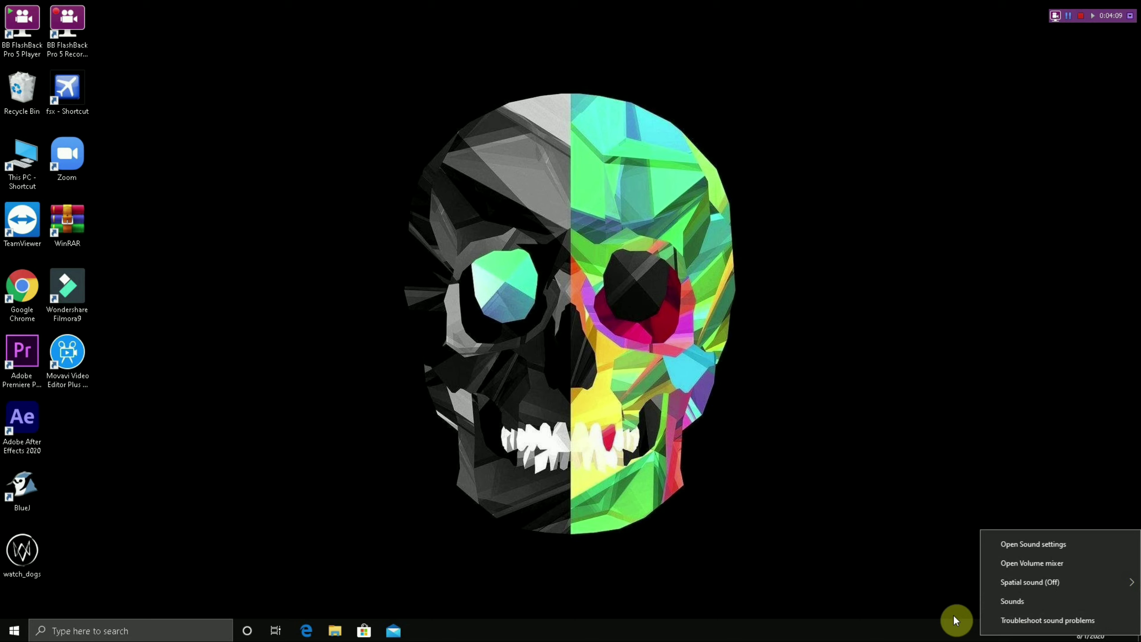
click(1003, 604)
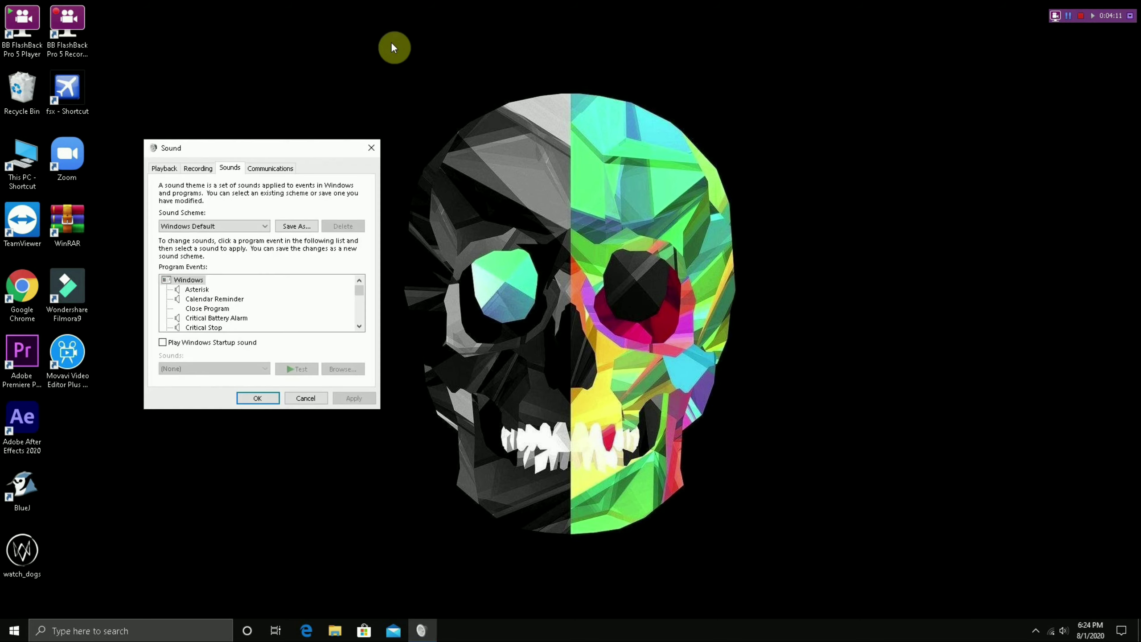
drag(315, 146, 622, 152)
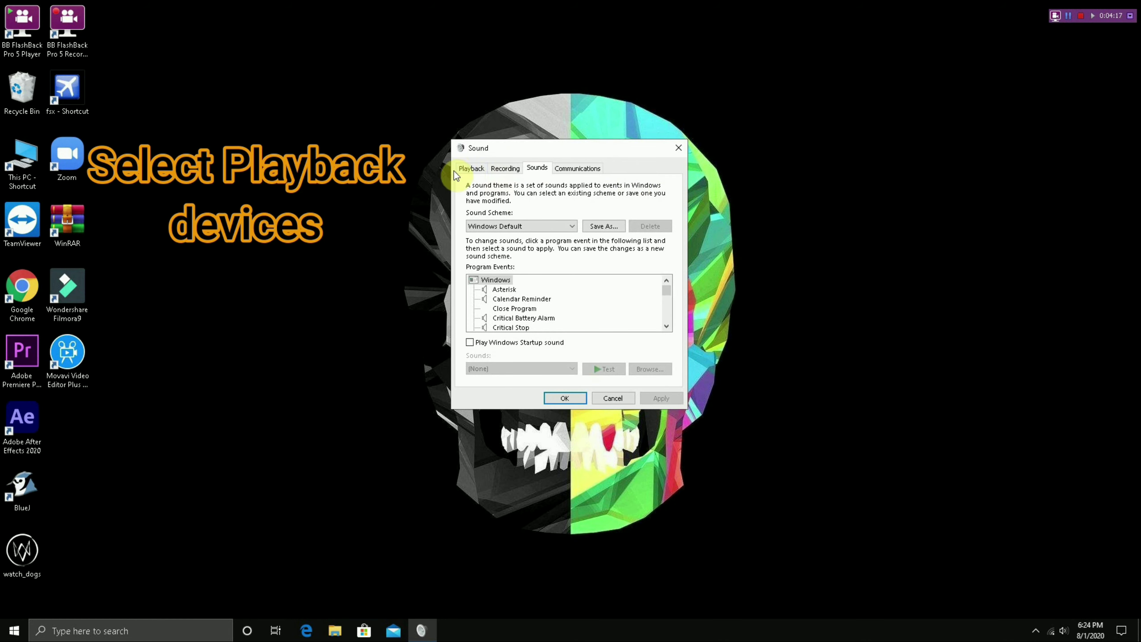
click(469, 171)
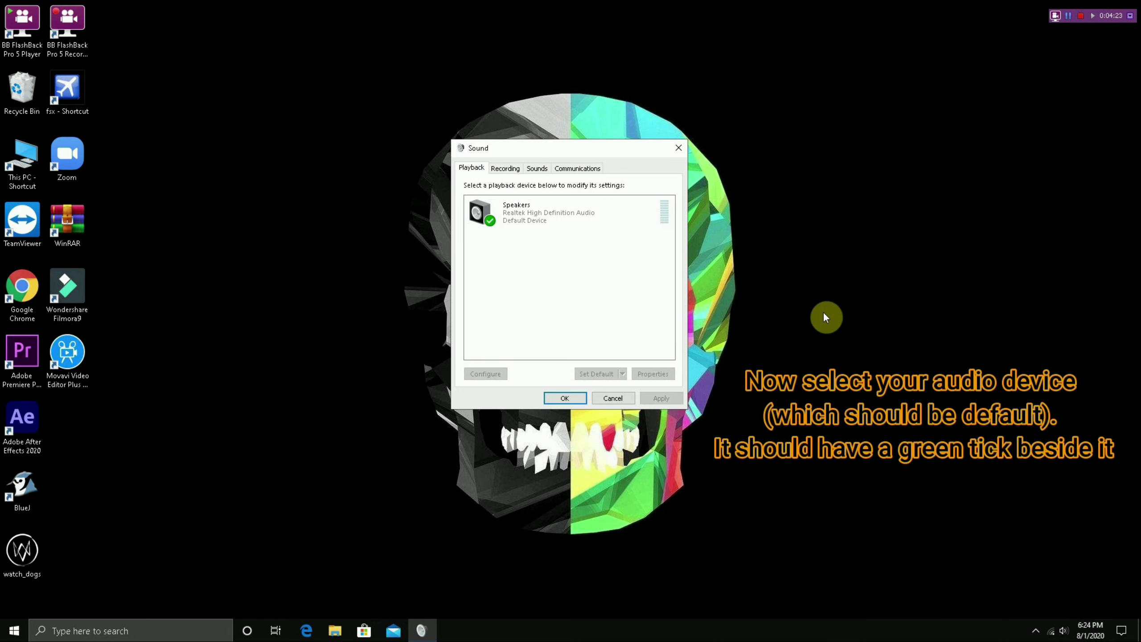
Step: Open the properties of the default Speakers device beside the Sound dialog and show their Advanced settings
double_click(539, 224)
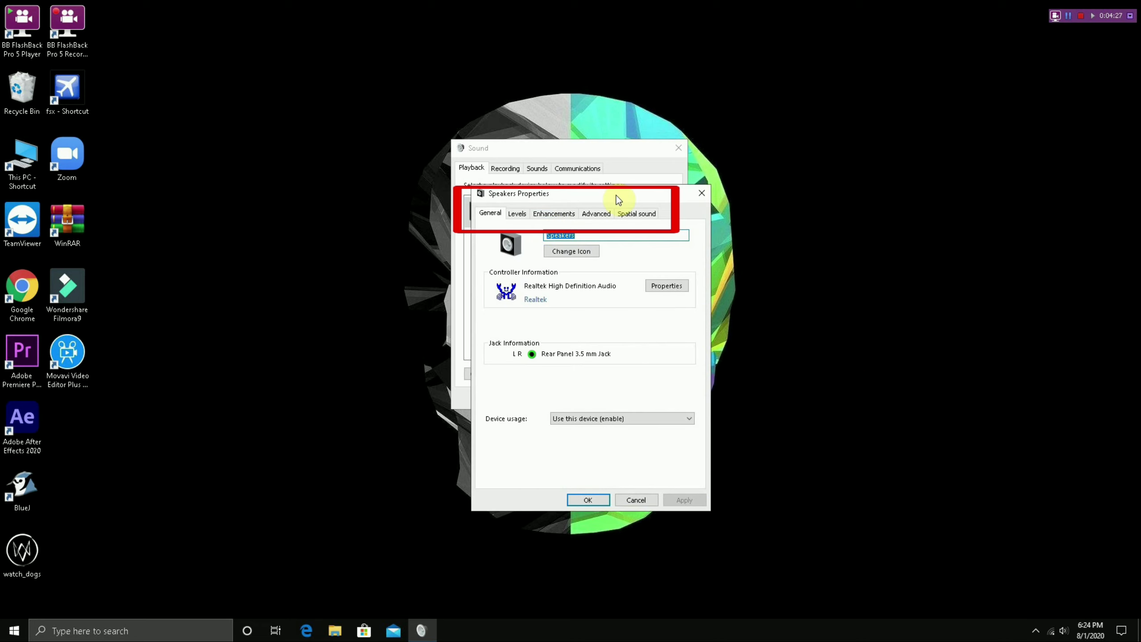
drag(609, 196, 832, 148)
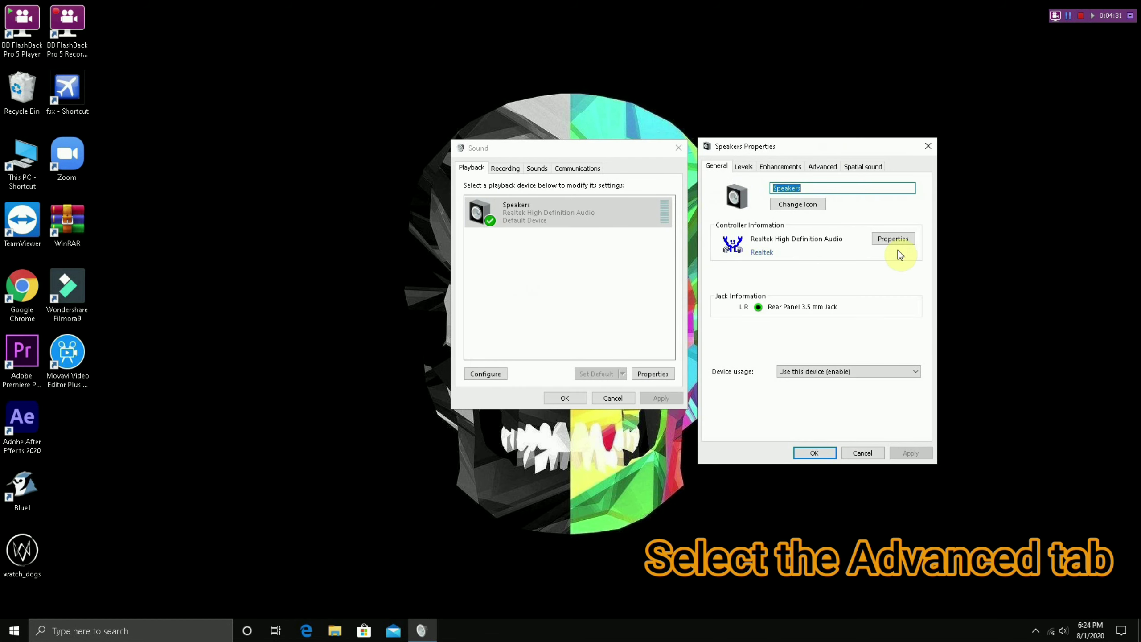
click(780, 171)
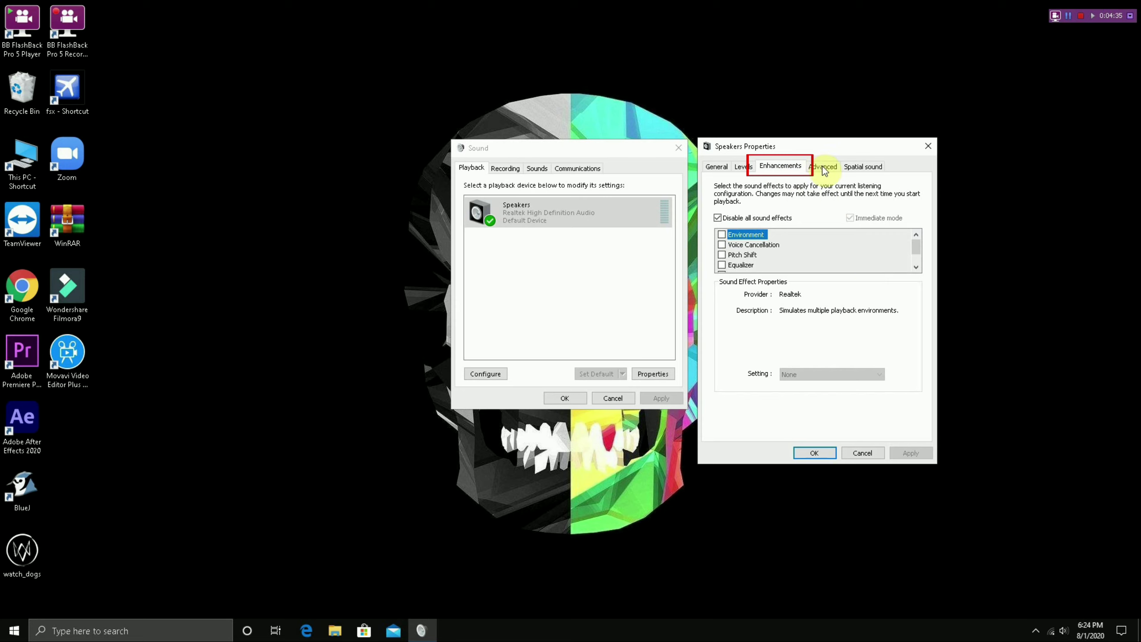
click(826, 170)
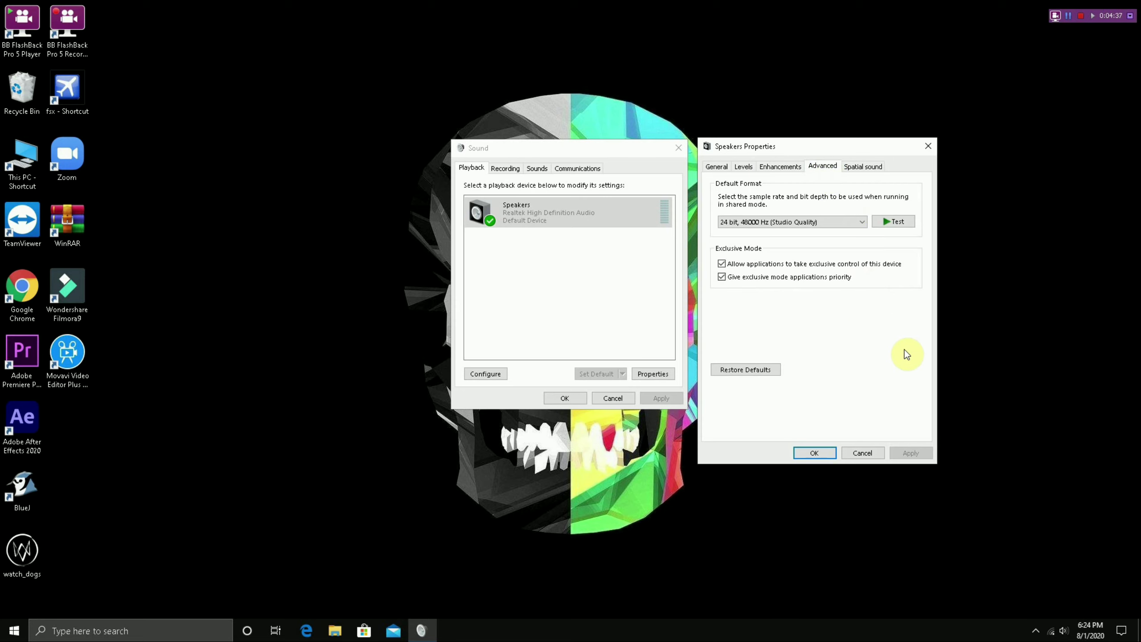
Step: Play the test sound with the default format set to 24 bit, 192000 Hz and again with 24 bit, 96000 Hz
click(861, 222)
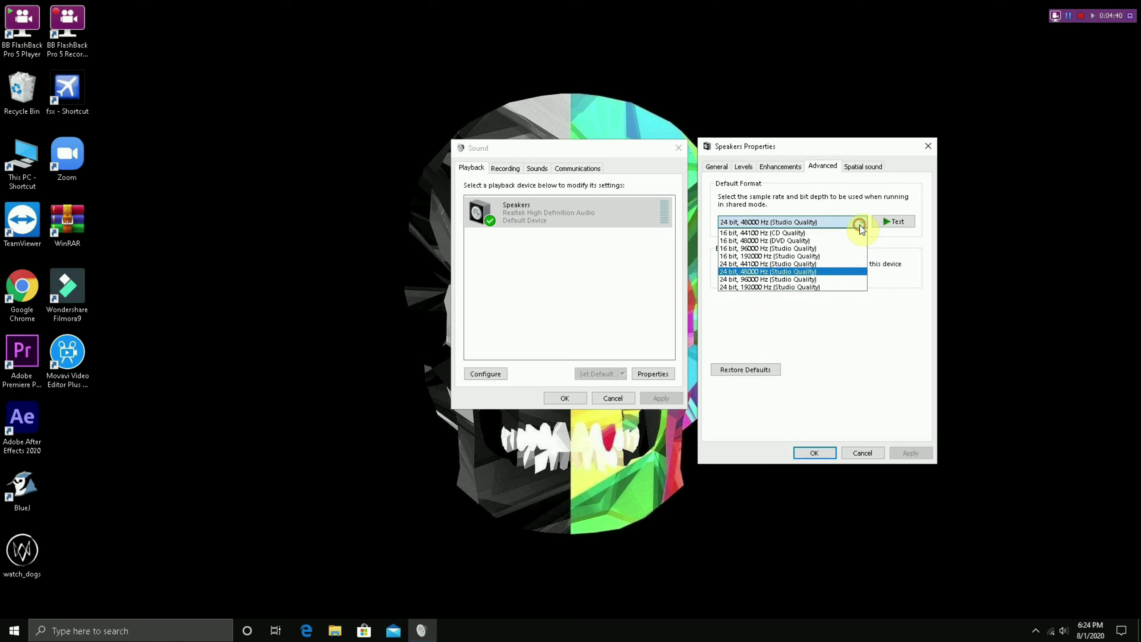
click(853, 287)
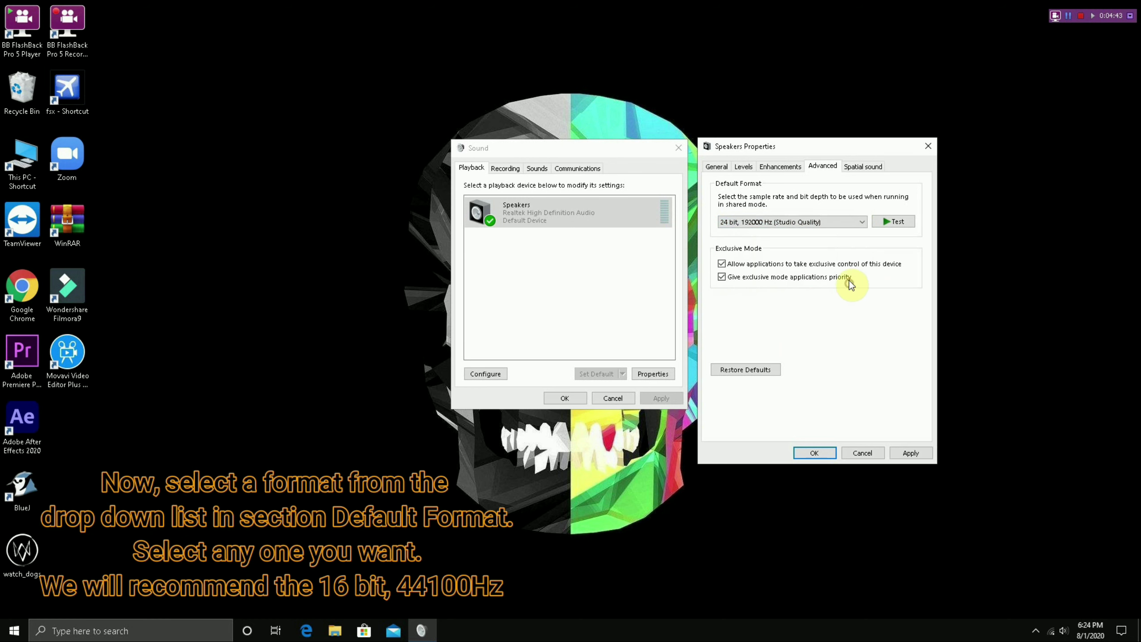
click(893, 221)
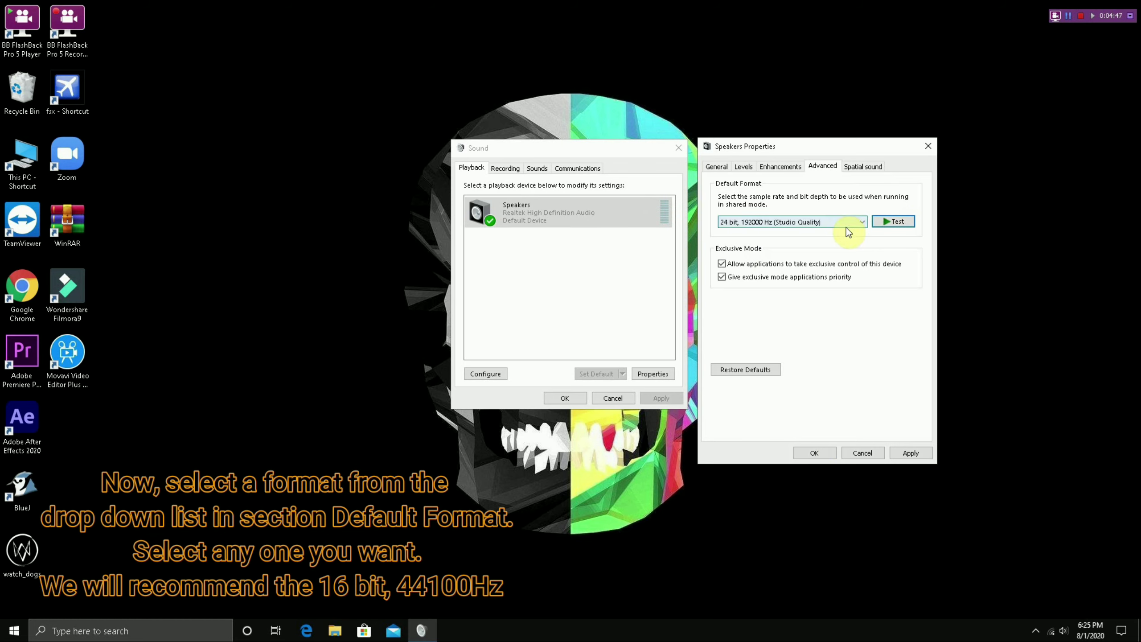
click(846, 222)
click(840, 269)
click(886, 224)
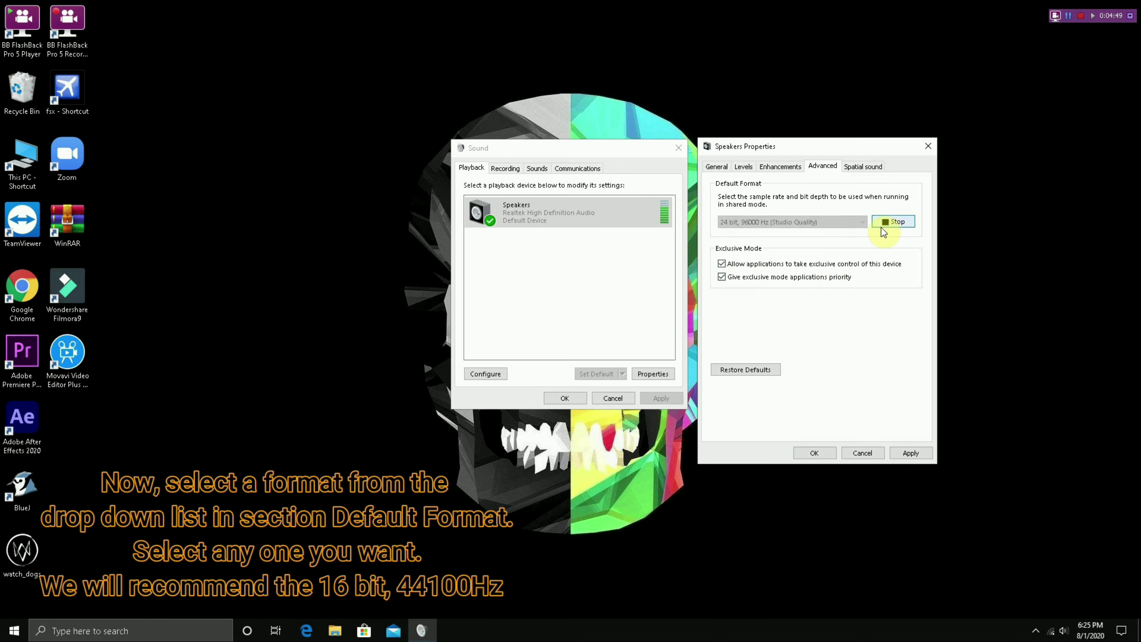
Step: Set the speakers' default format to 24 bit, 192000 Hz (Studio Quality), apply it and close both sound dialogs
click(858, 223)
click(832, 286)
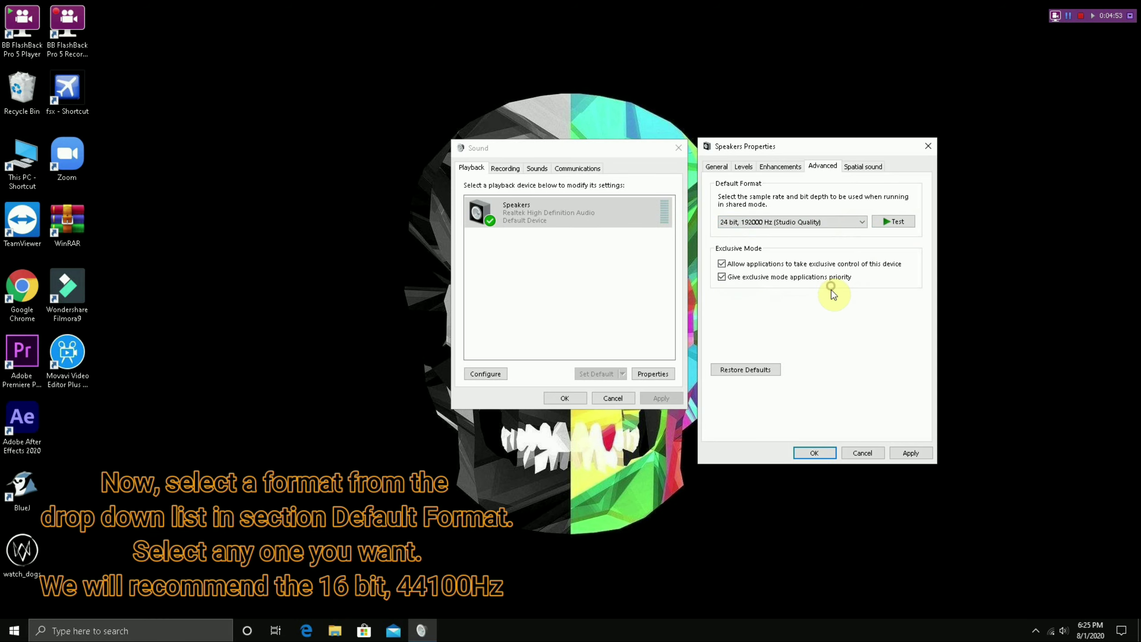
click(912, 453)
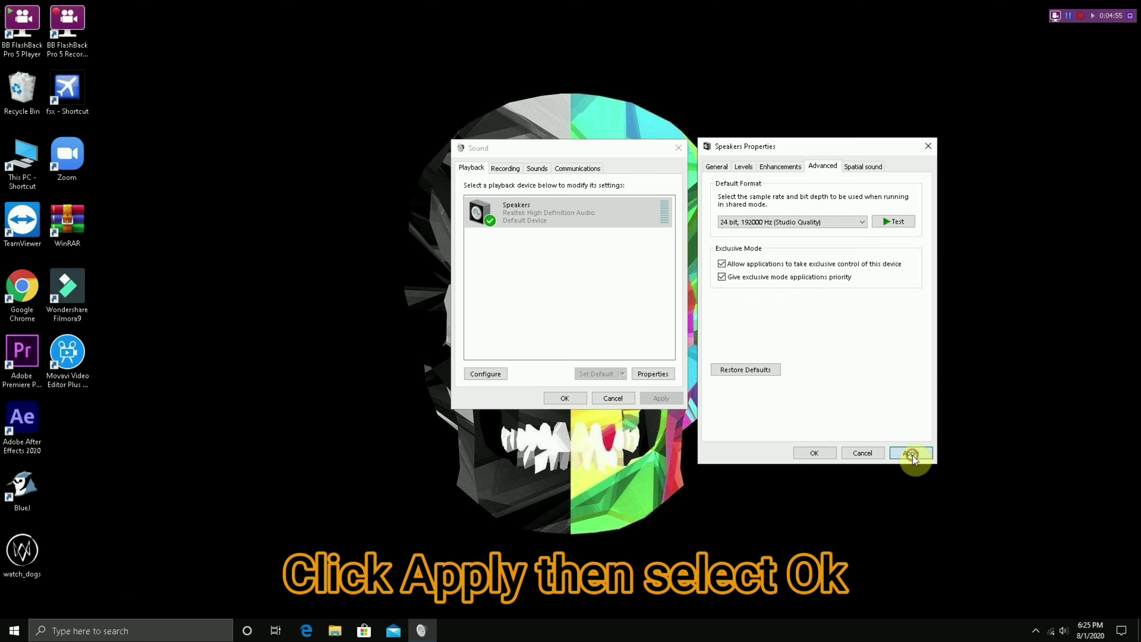
click(820, 456)
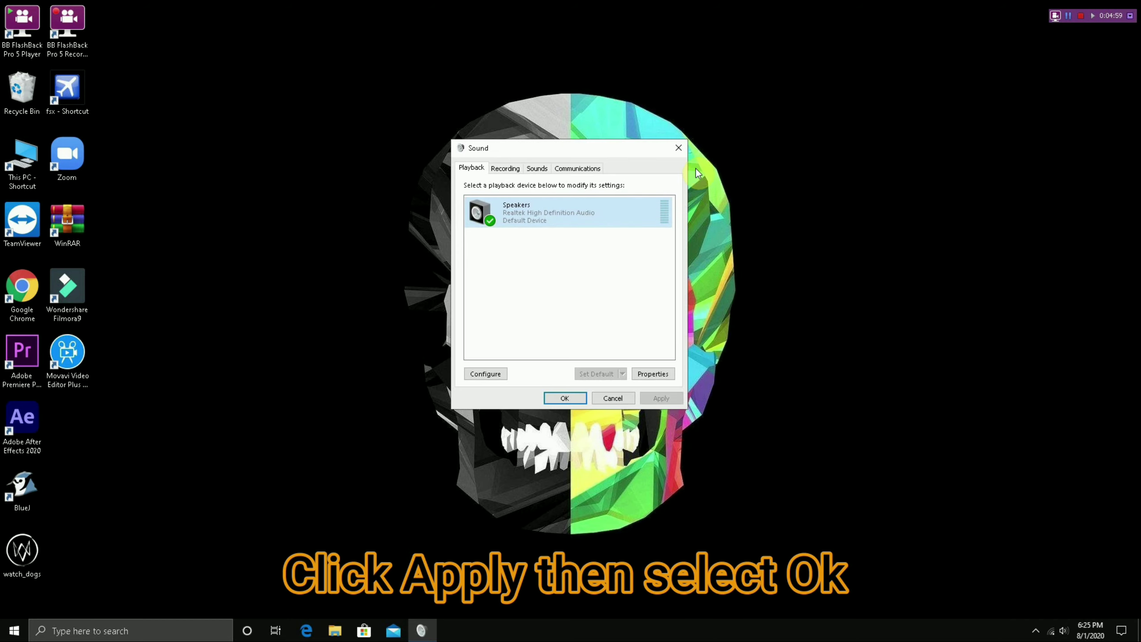
click(681, 151)
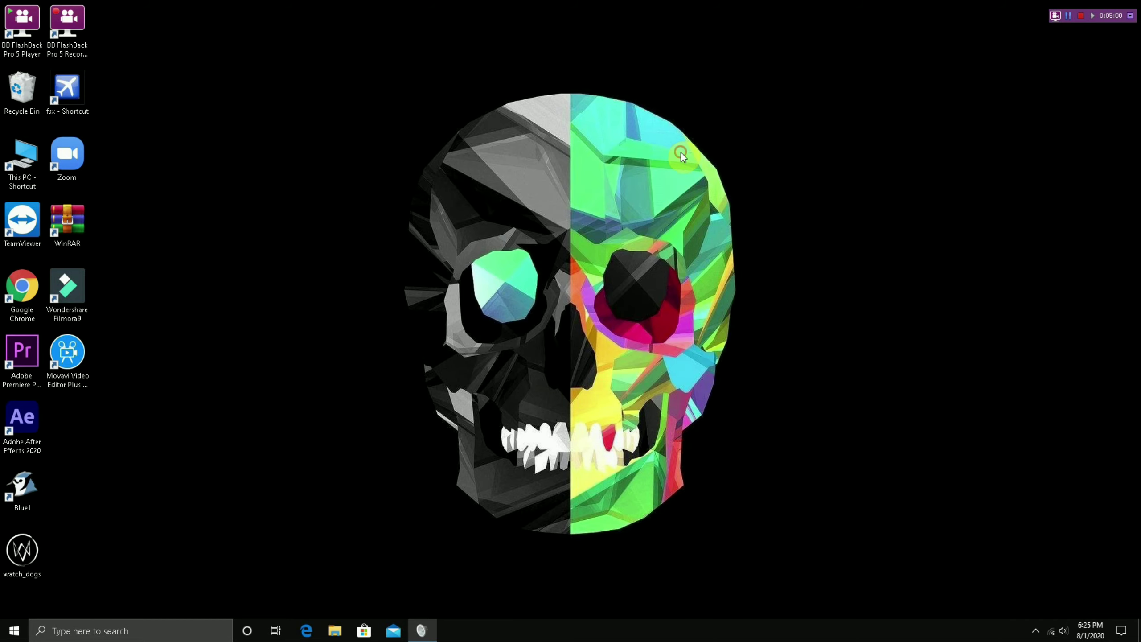
click(1070, 18)
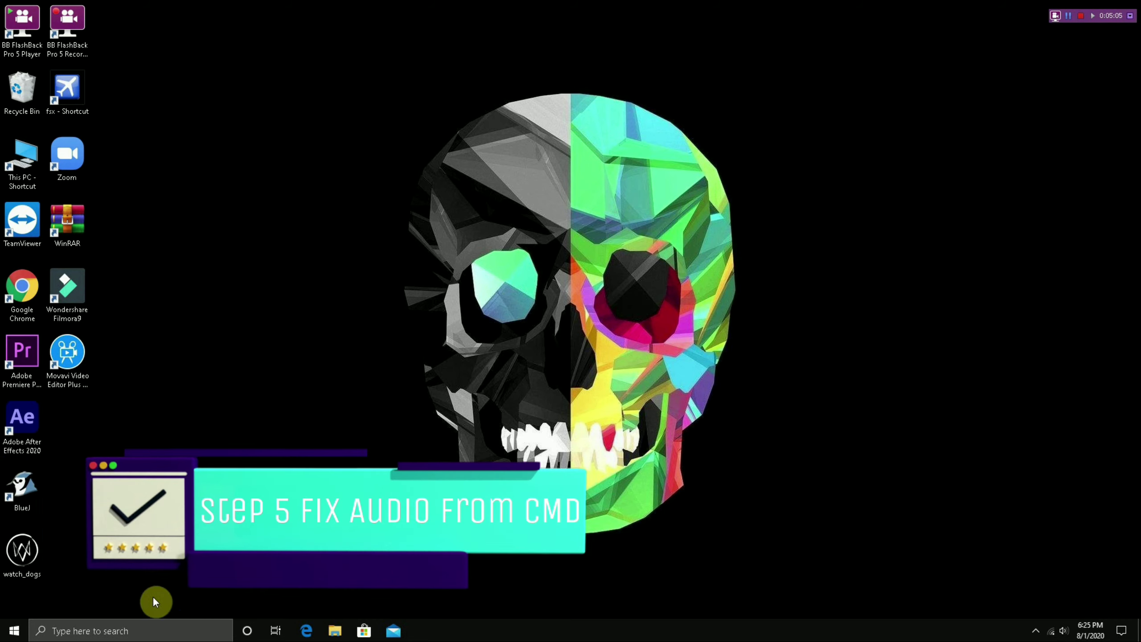
Step: Open Command Prompt by searching for "comm" and move its window to the middle of the screen
click(173, 629)
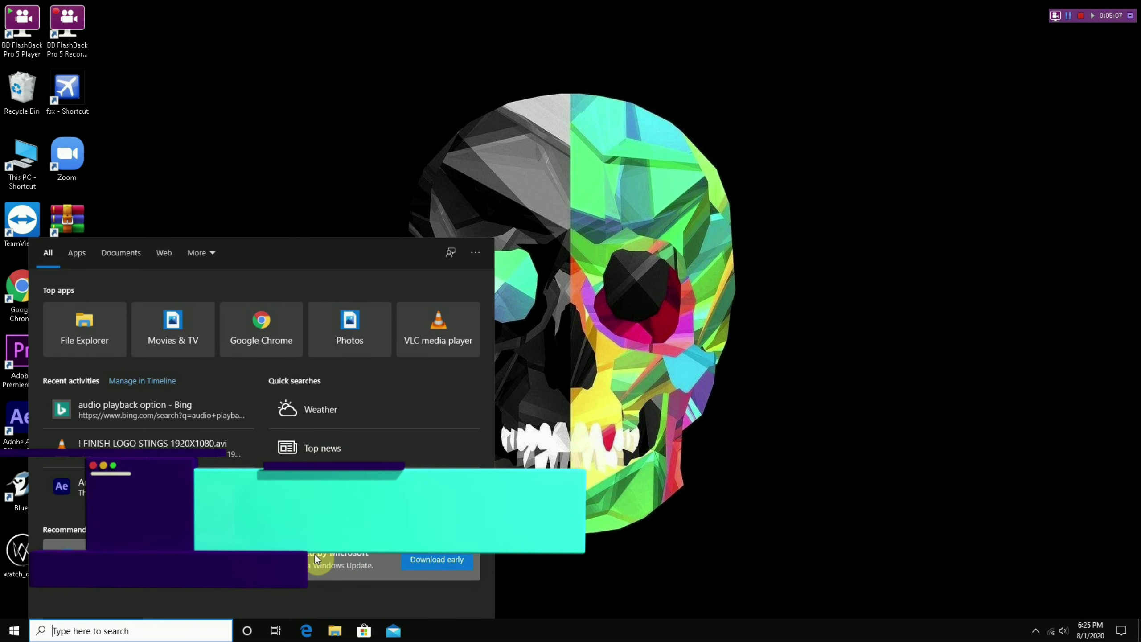
text(comm)
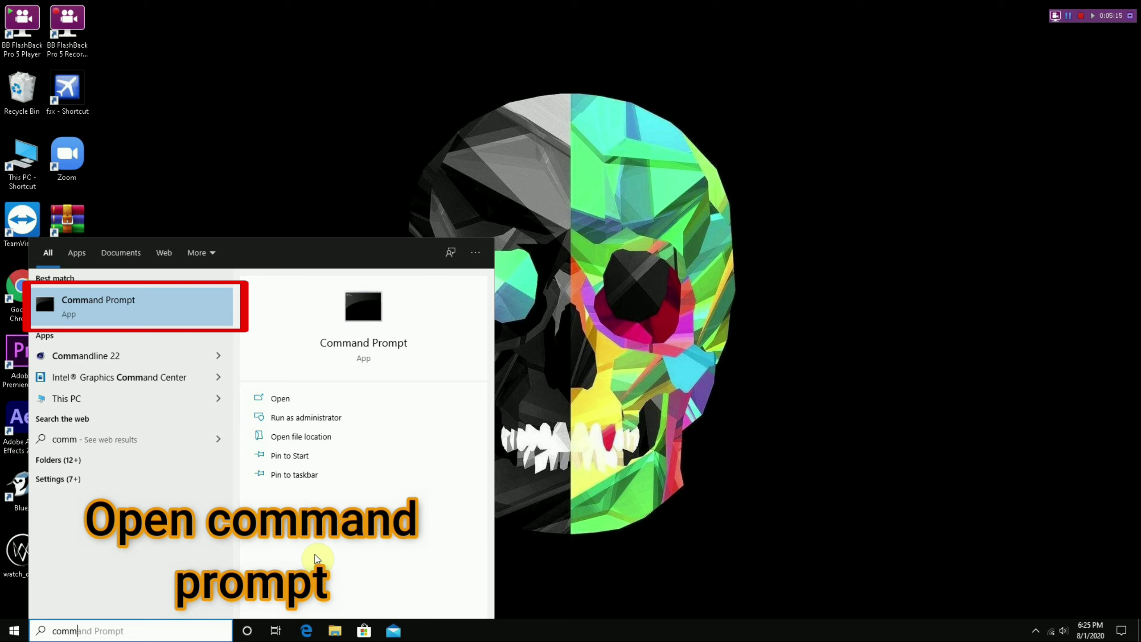
click(220, 315)
click(354, 30)
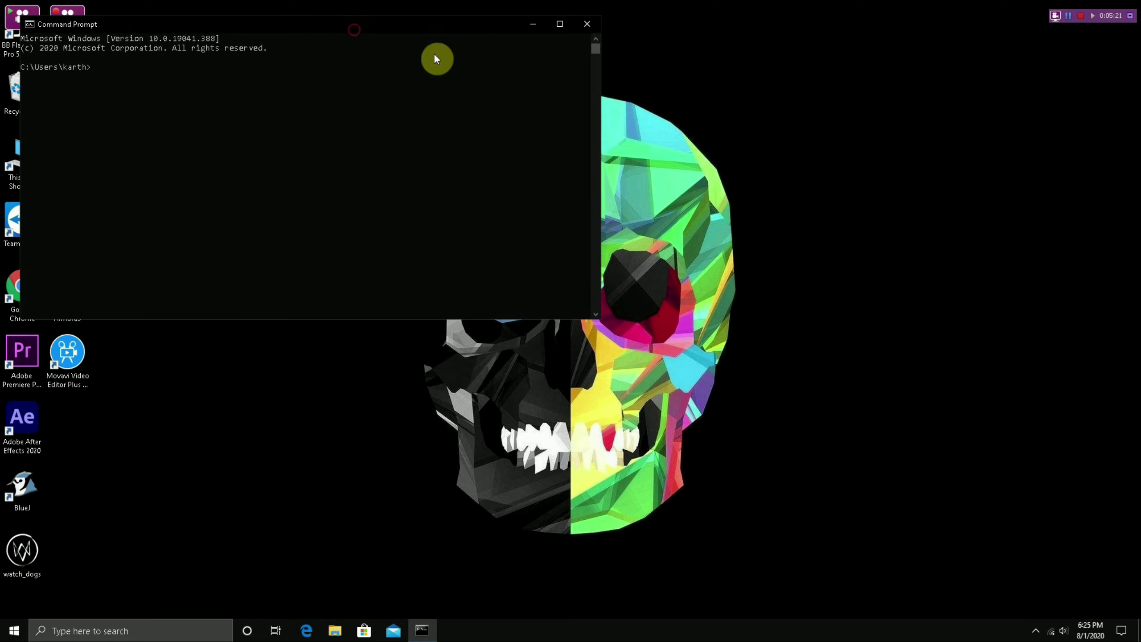
drag(435, 55, 617, 156)
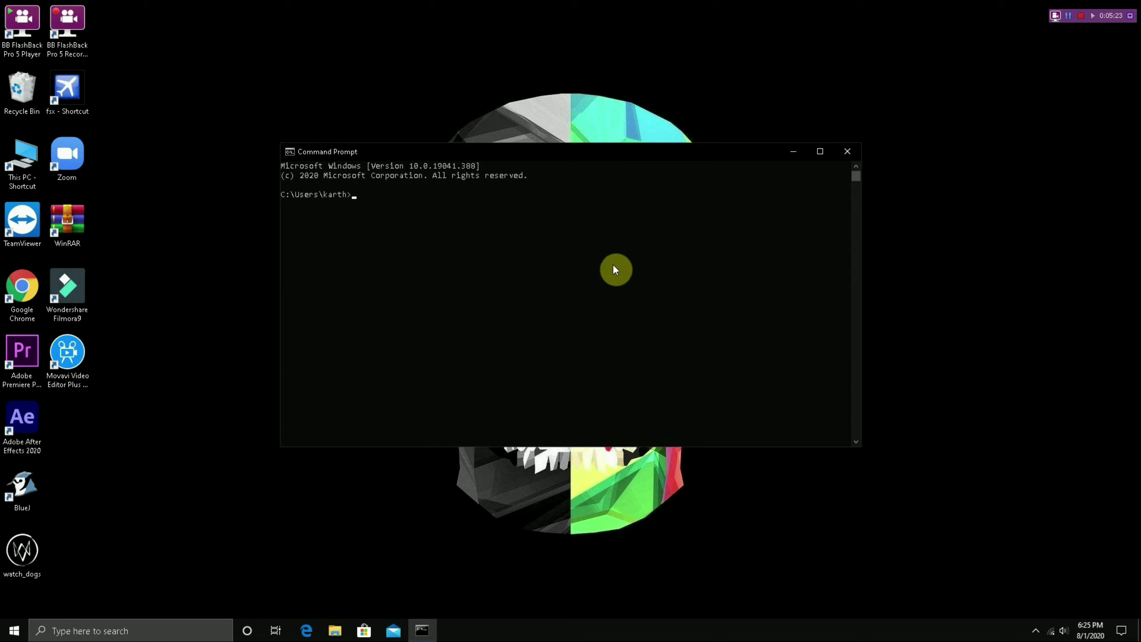
Step: Run Rmdir /s %ProgramData%\Microsoft\Spectrum\PersistedSpatialAnchorsShutdown and answer Y to the removal question
text(Rmdir /s %ProgramData%\Microsoft\Spectrum\PersistedSpatialAnchorsShutdown)
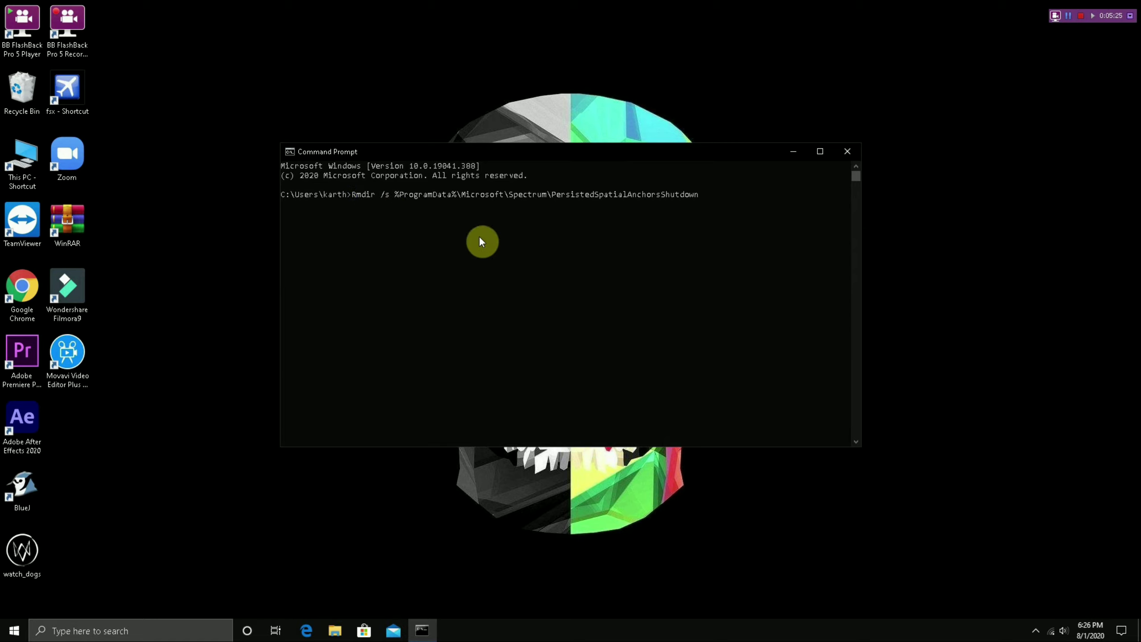
key(Return)
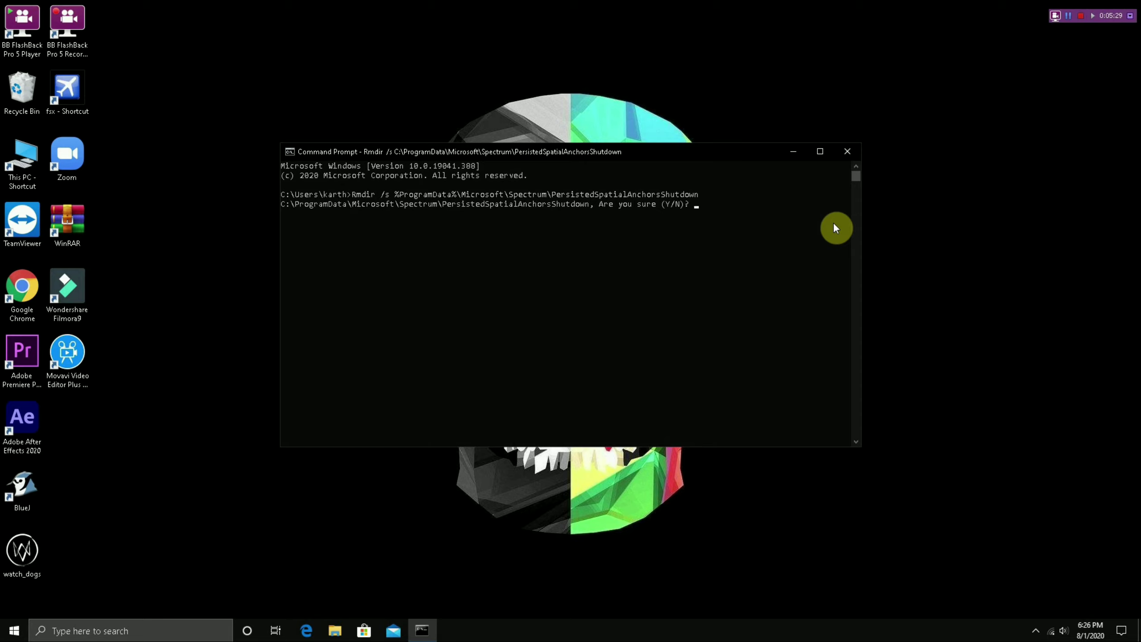
text(y)
key(Return)
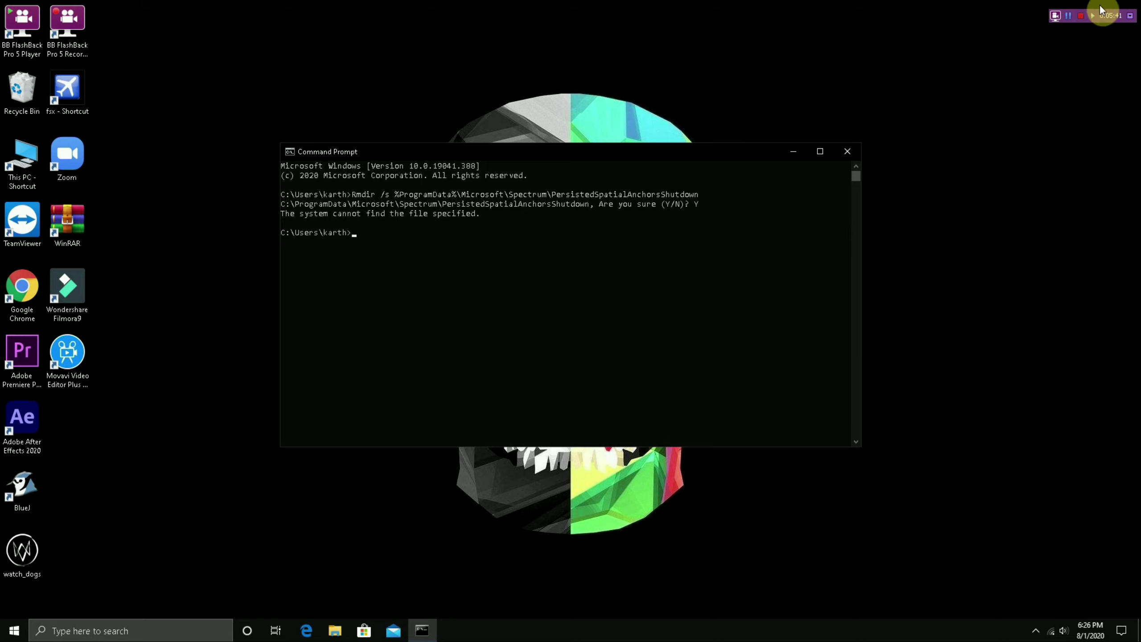
click(1069, 16)
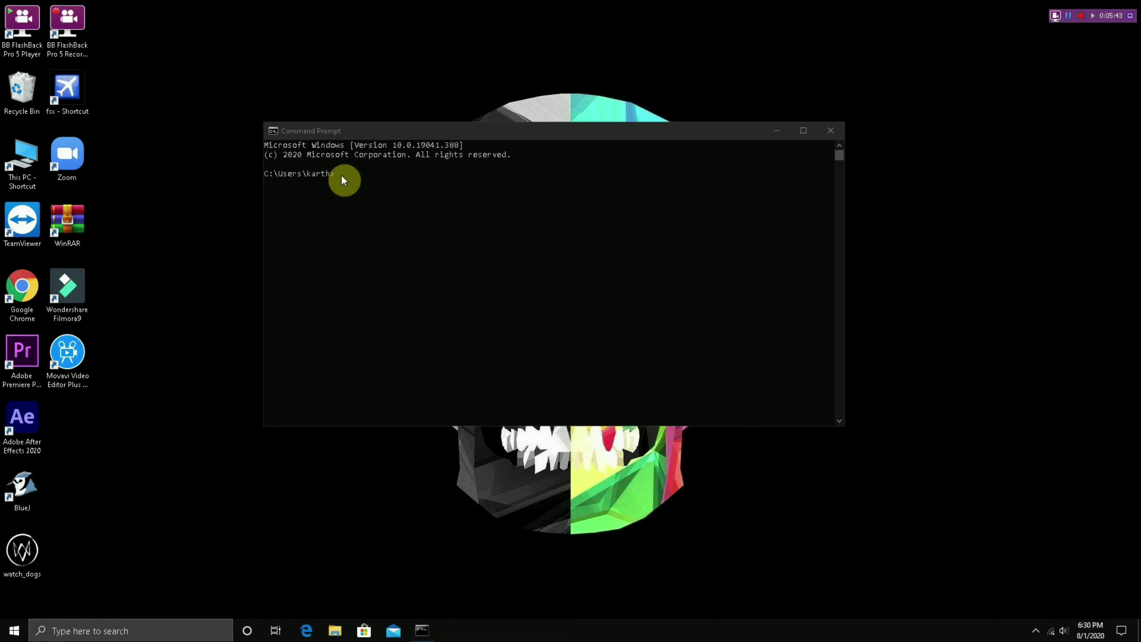
Step: Repeat Rmdir /s %ProgramData%\Microsoft\Spectrum\PersistedSpatialAnchorsShutdown in the new Command Prompt session, answer Y and close the window
click(340, 174)
text(Rmdir /s %ProgramData%\Microsoft\Spectrum\PersistedSpatialAnchorsShutdown)
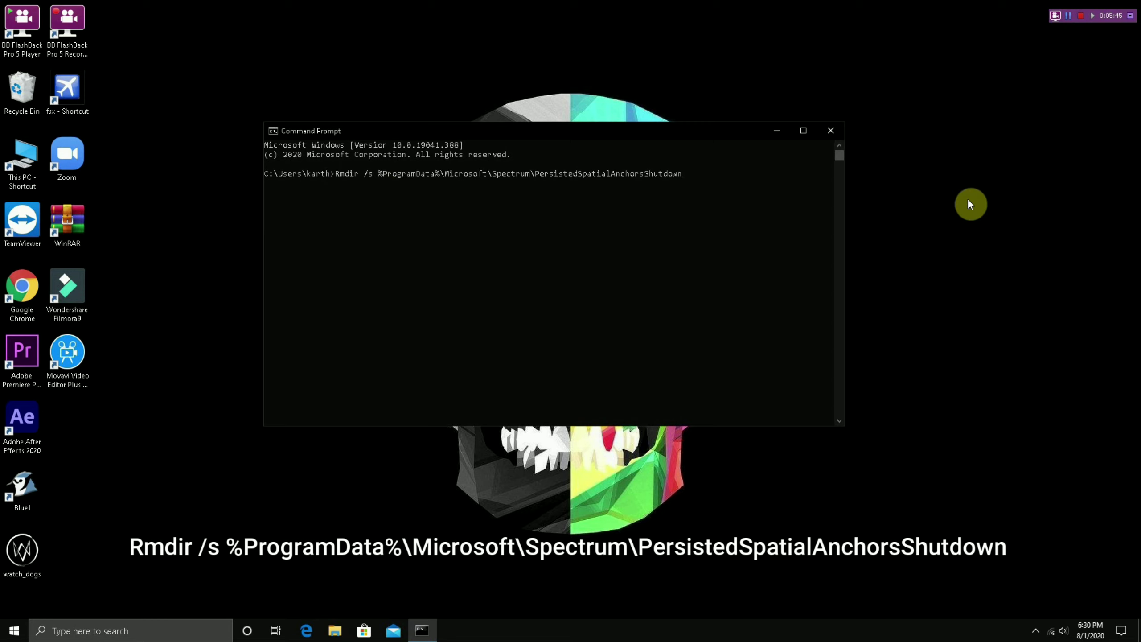
key(Return)
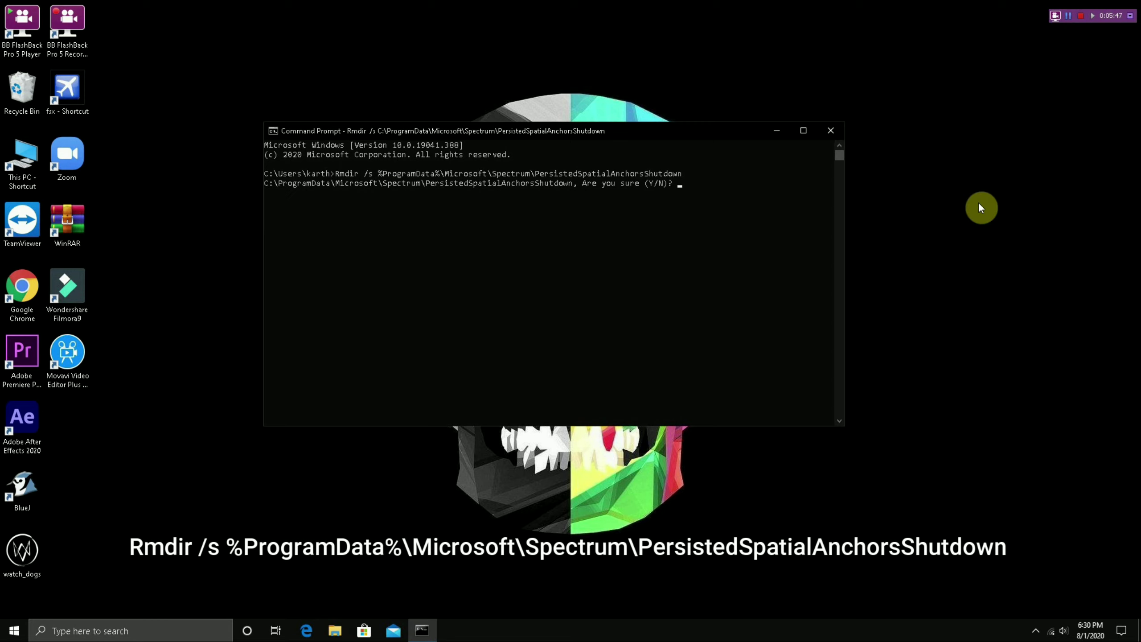
text(Y)
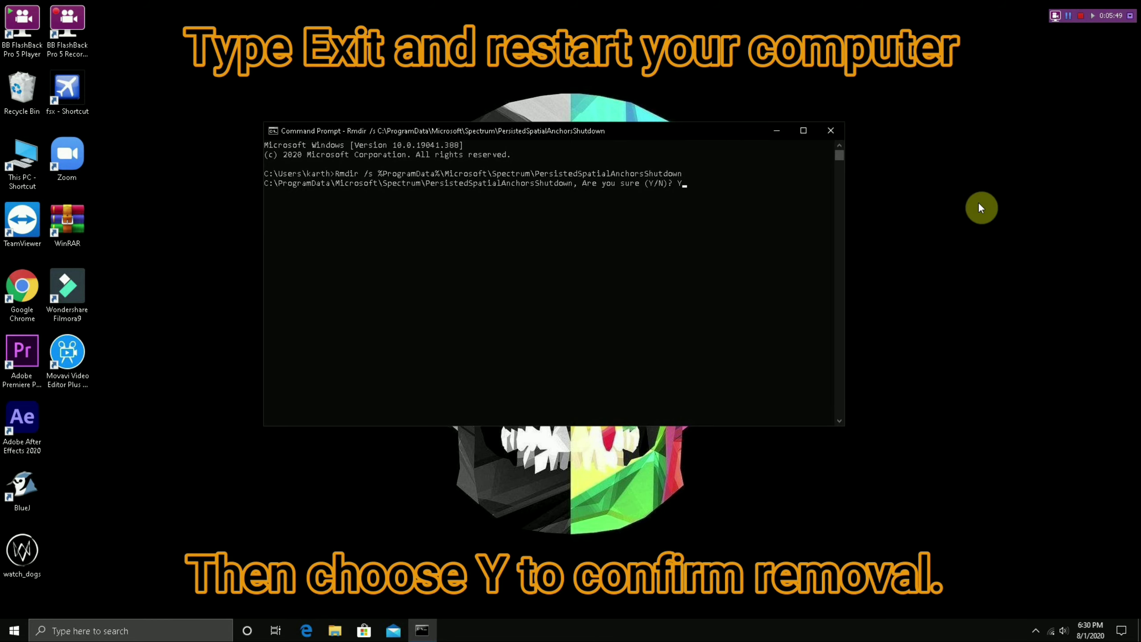
key(Return)
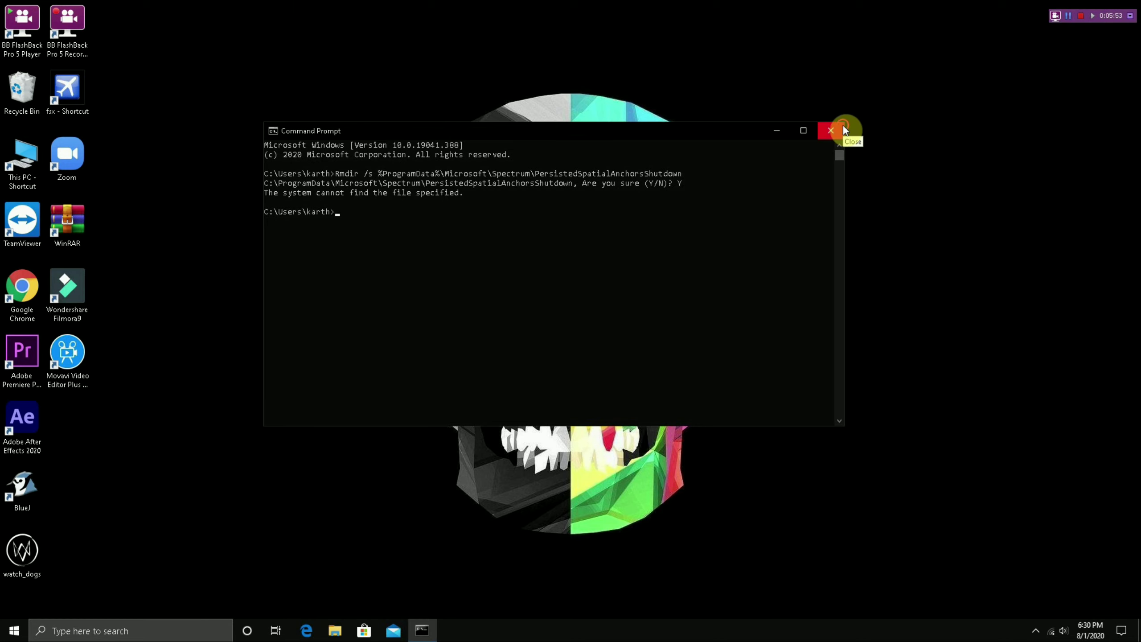
click(830, 130)
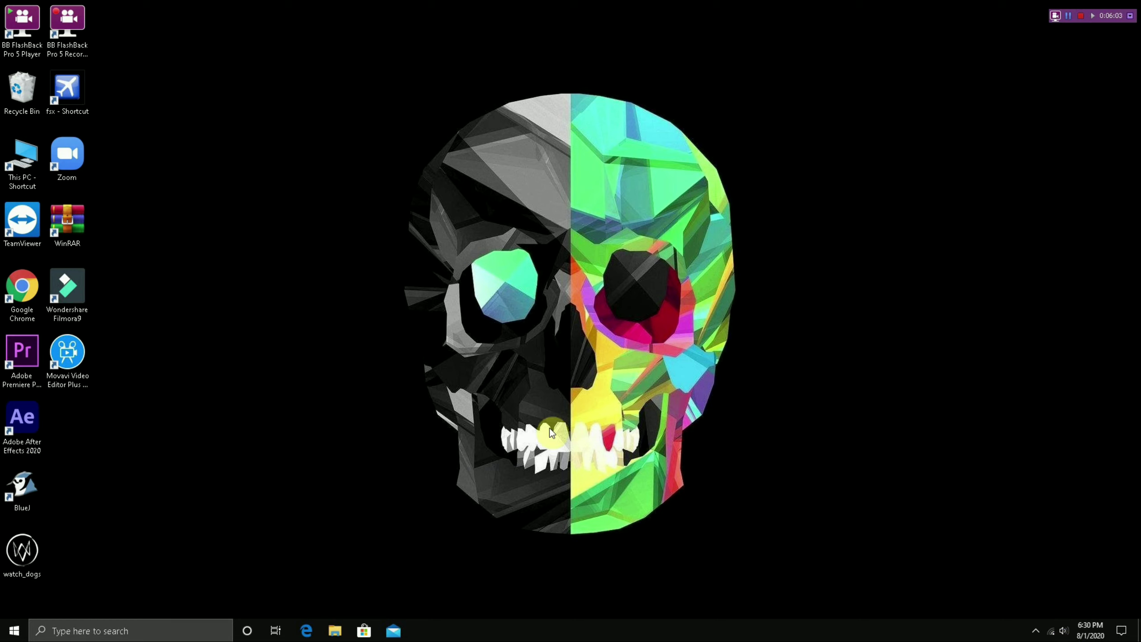
Step: Open the Sound dialog by running mmsys.cpl from the Run dialog and move it slightly away from the desktop icons
key(super+r)
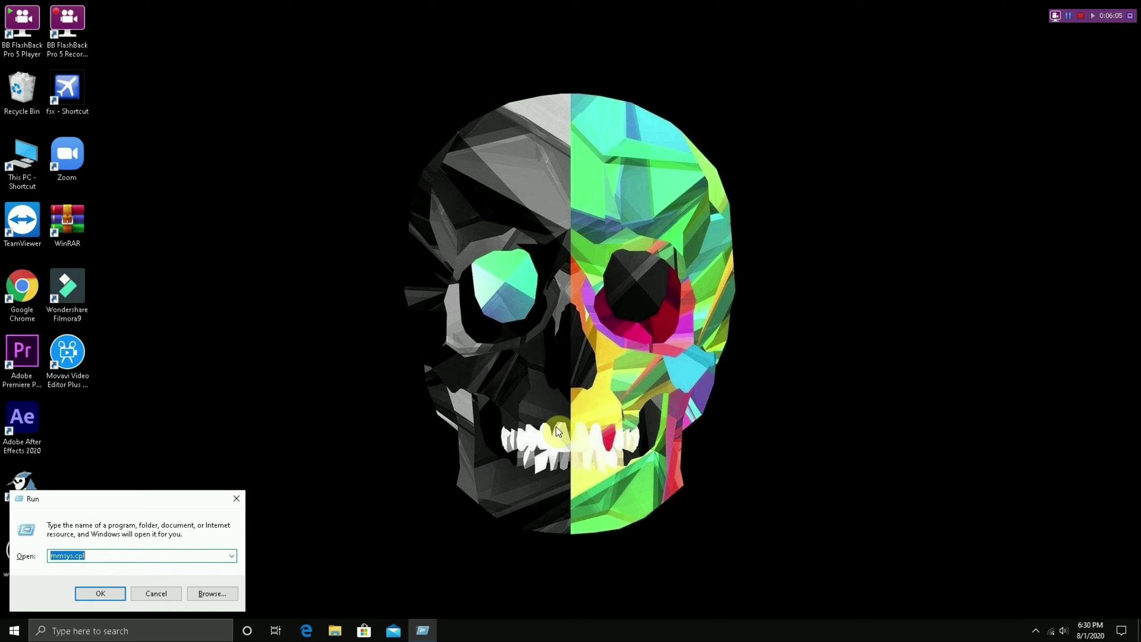
click(180, 554)
key(Return)
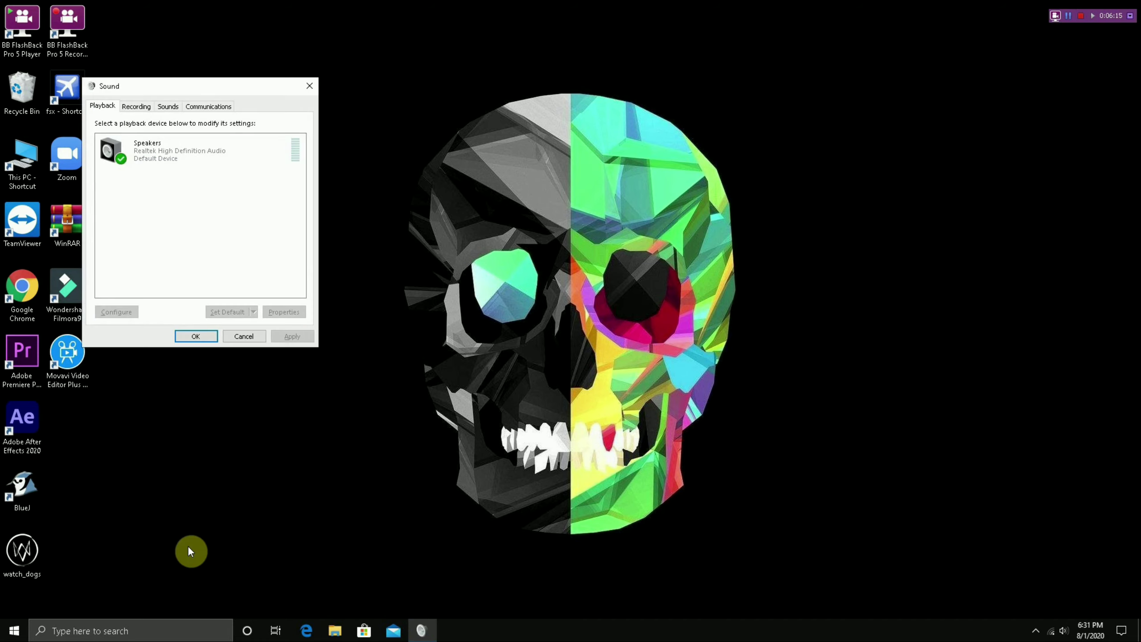
drag(272, 91, 354, 119)
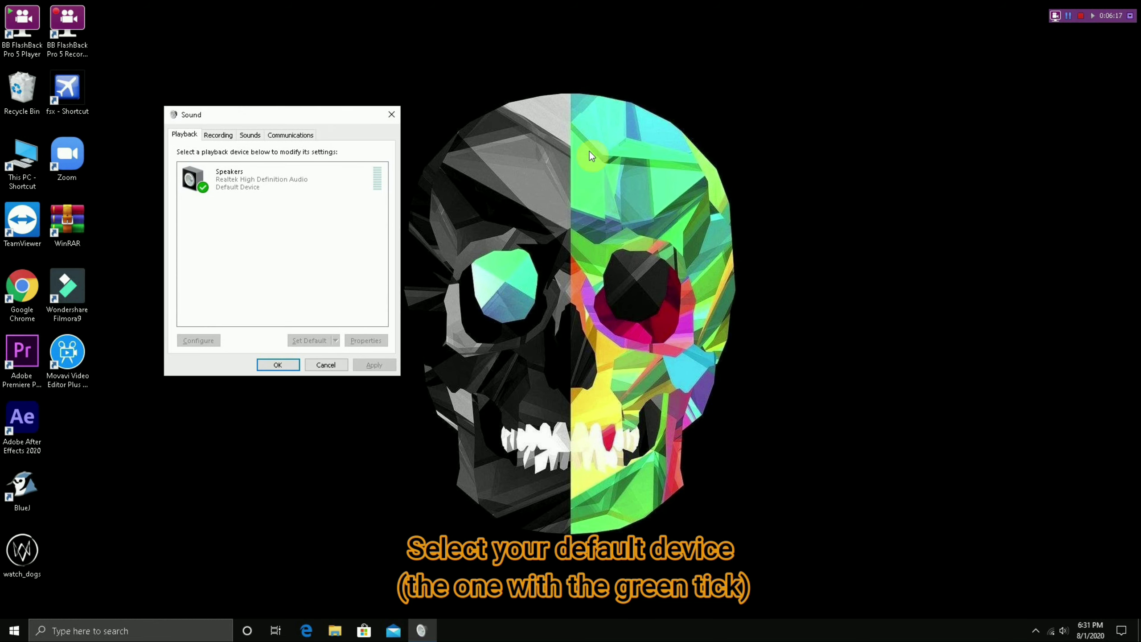
Step: Open the properties of the default Speakers device and place their window well apart from the Sound dialog
click(301, 188)
double_click(302, 188)
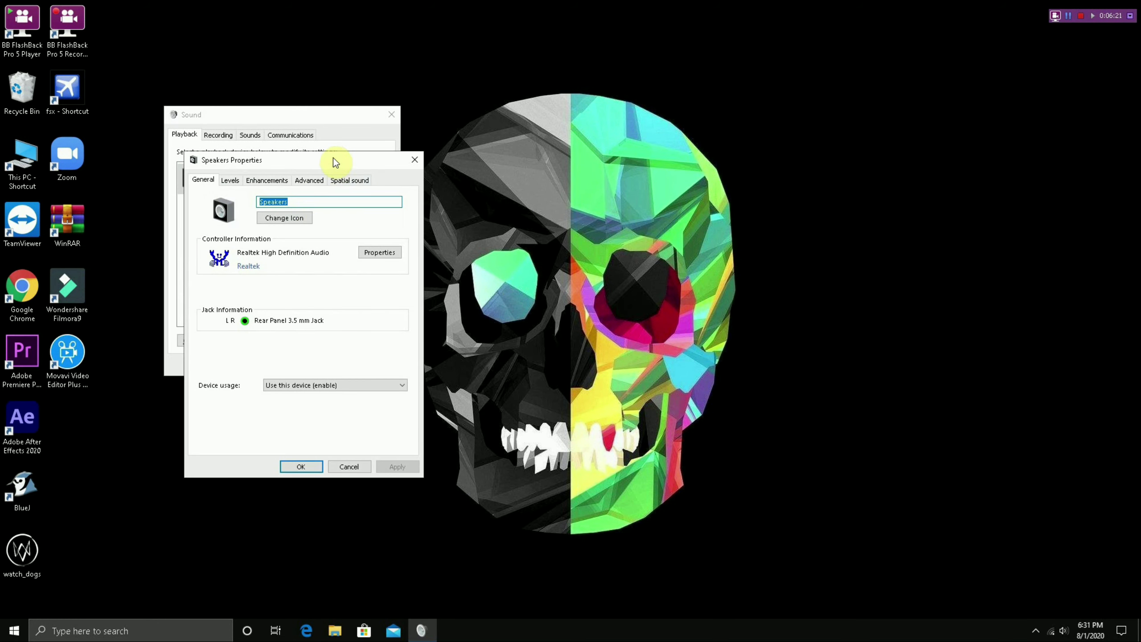
drag(856, 96, 933, 116)
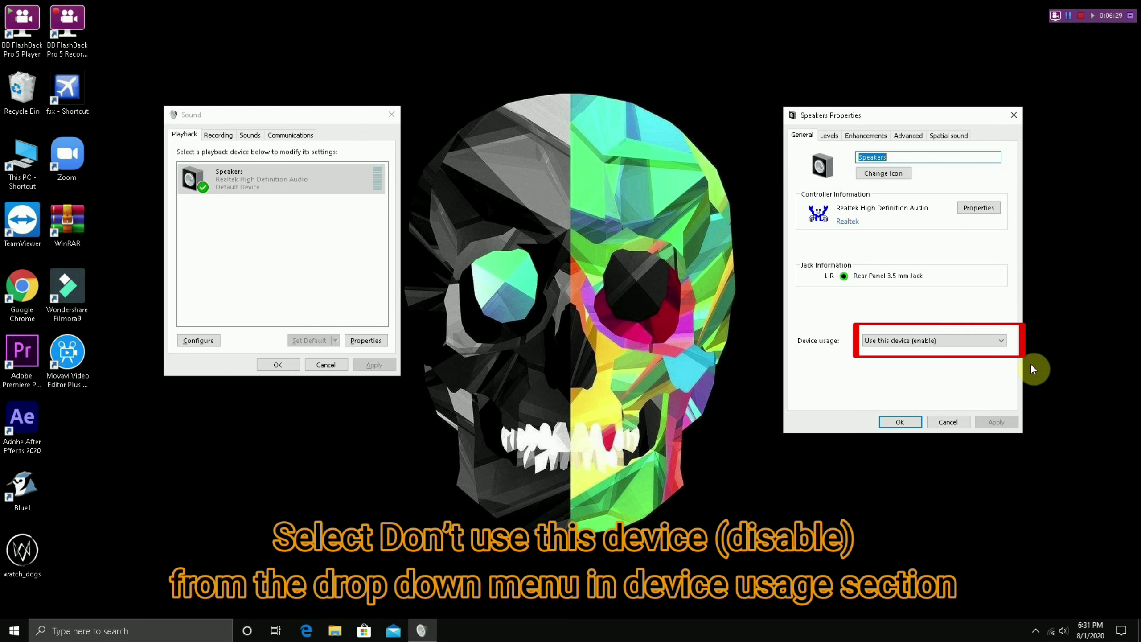
Step: Set the Speakers' device usage to Don't use this device (disable), apply the change and close the properties window
click(1001, 341)
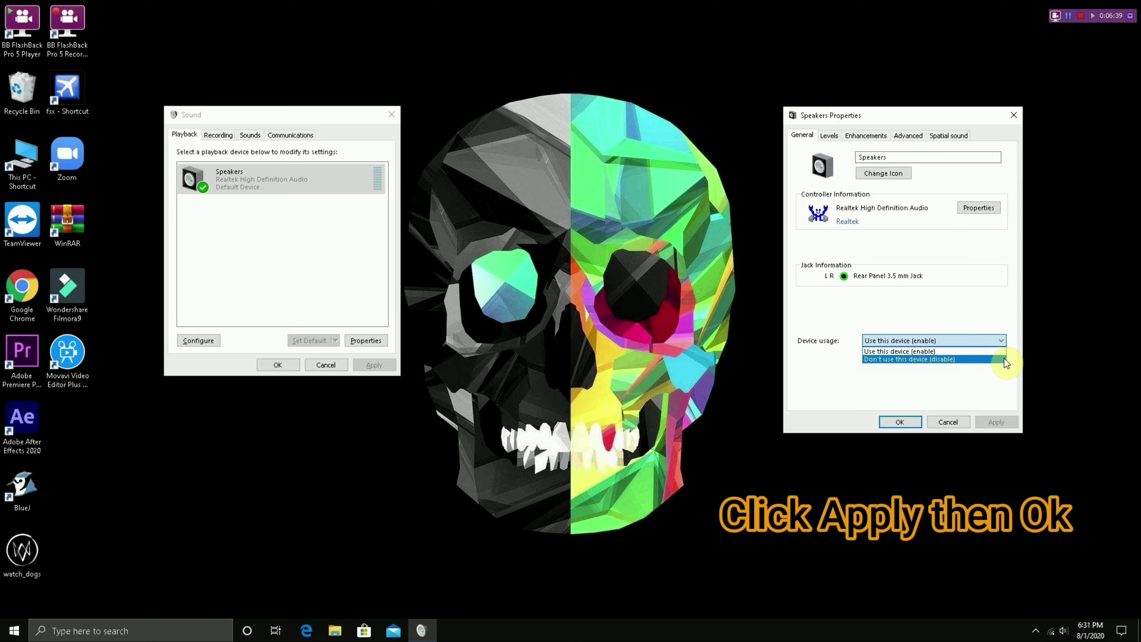
click(1006, 359)
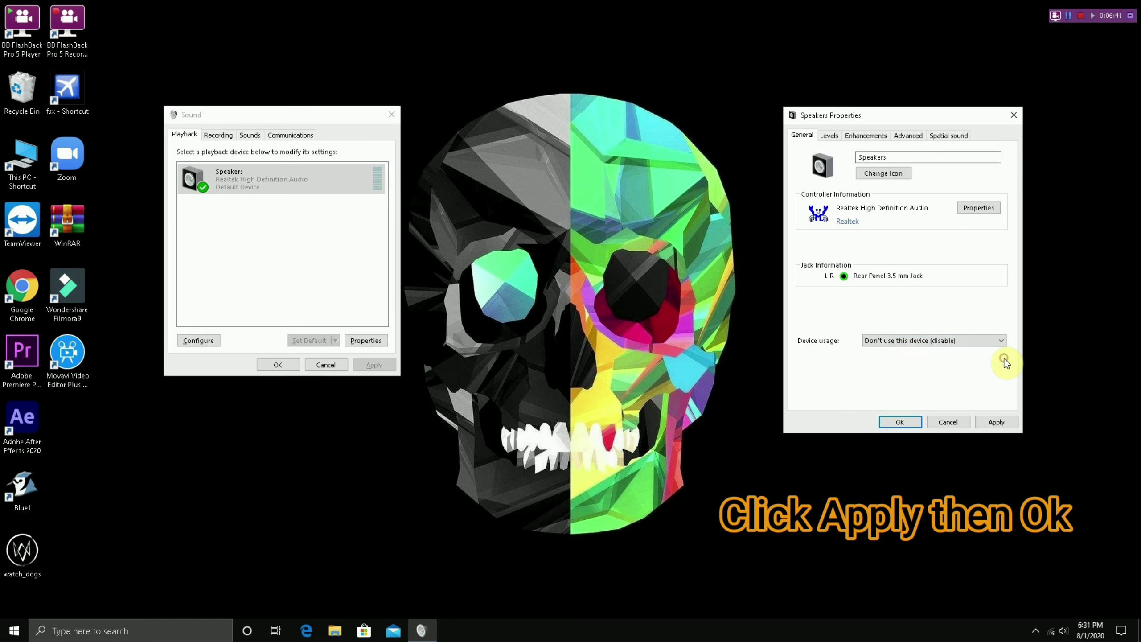
click(986, 426)
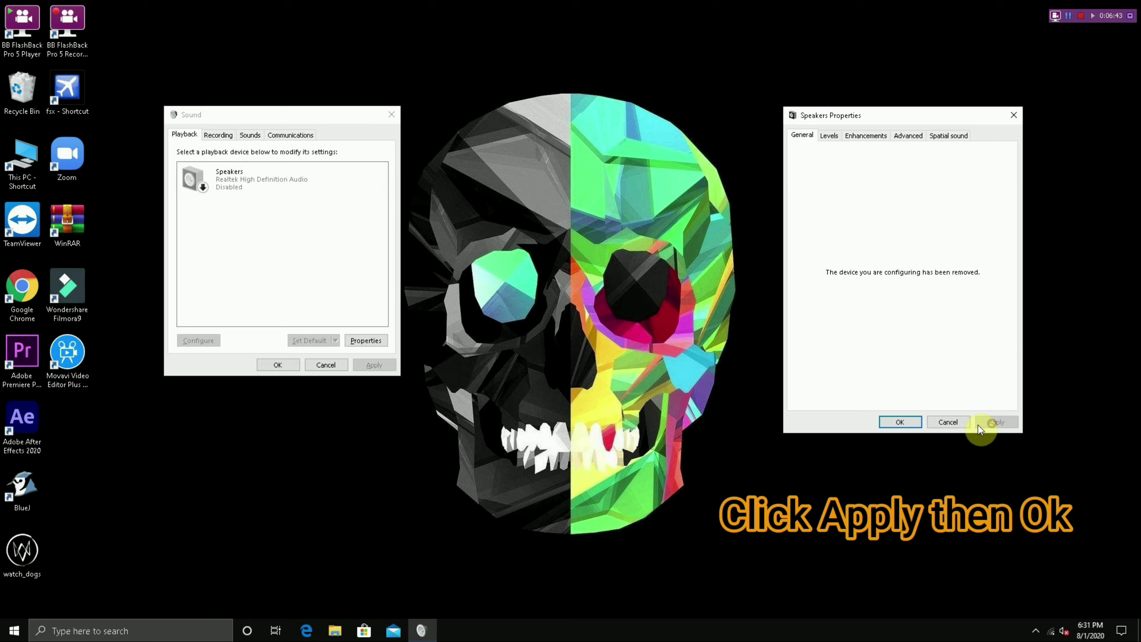
click(896, 423)
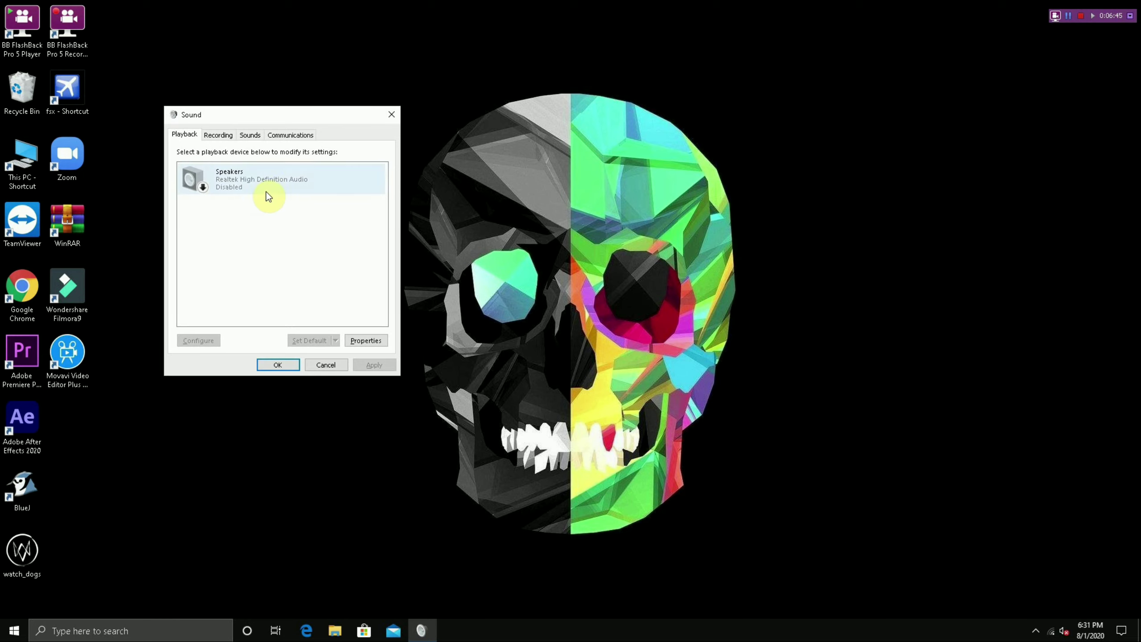
Step: Reopen the properties of the disabled Speakers device and open its device usage options
drag(735, 148, 715, 140)
double_click(722, 200)
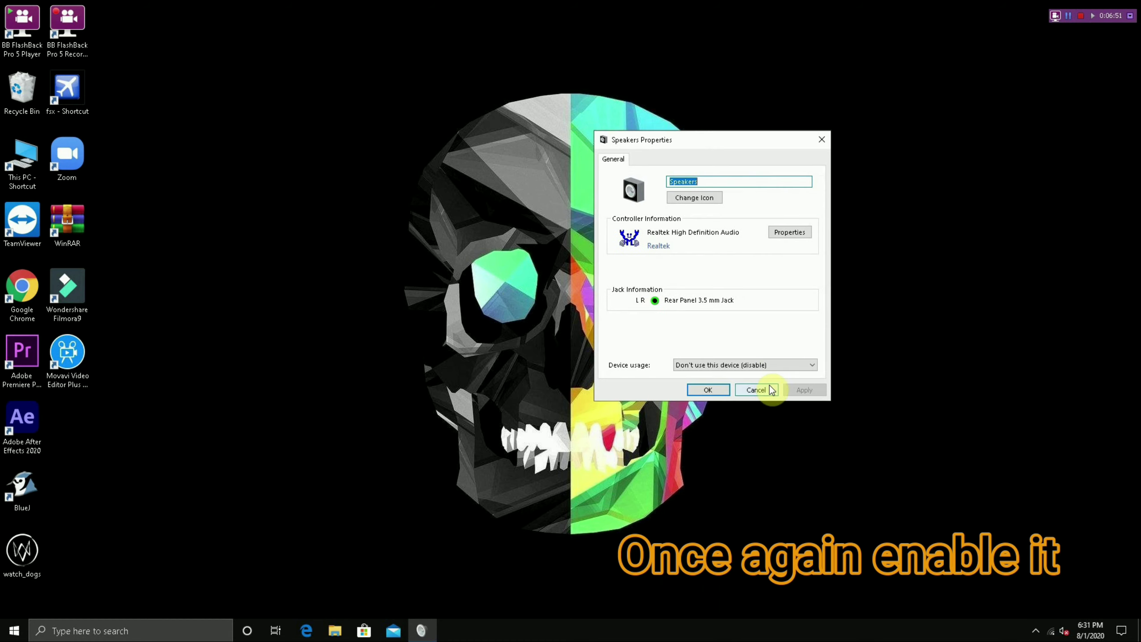
click(780, 368)
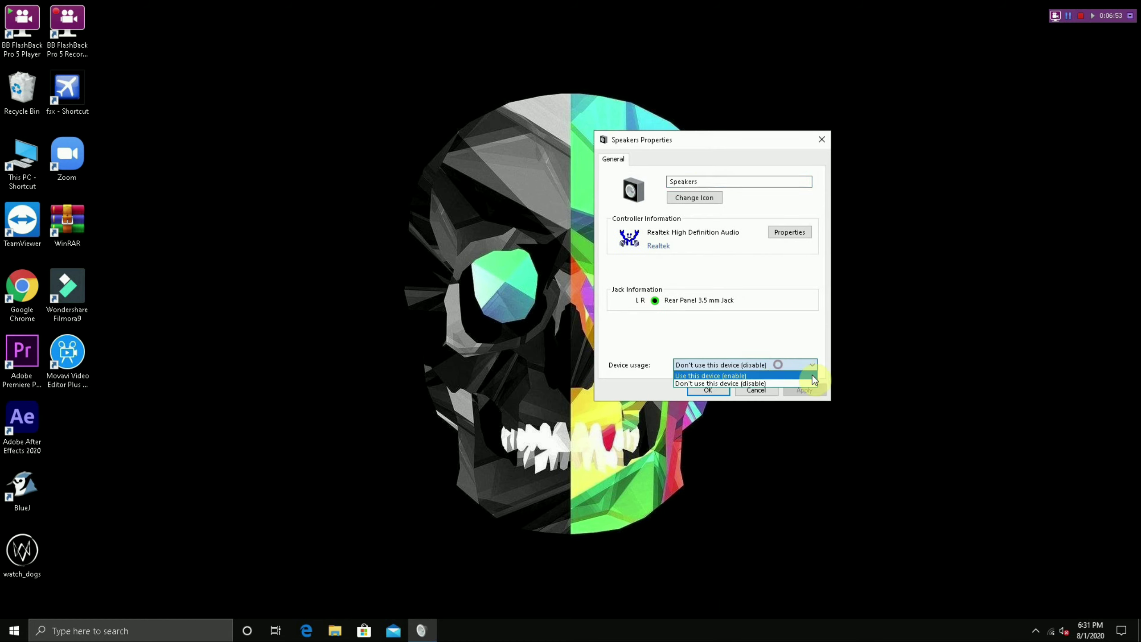